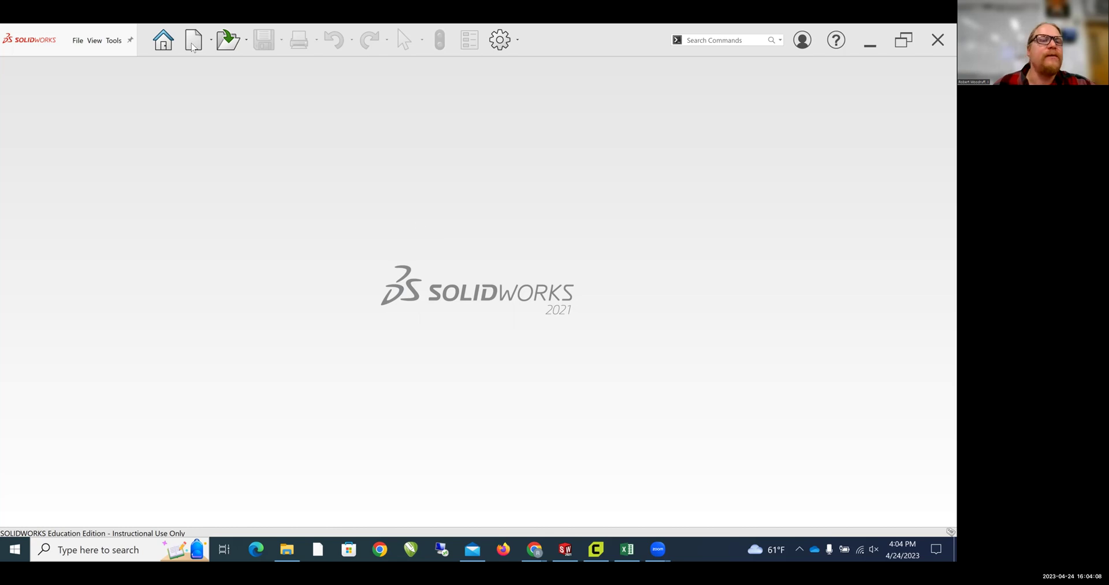
# - Create a new blank part document from the Part template
pyautogui.click(194, 49)
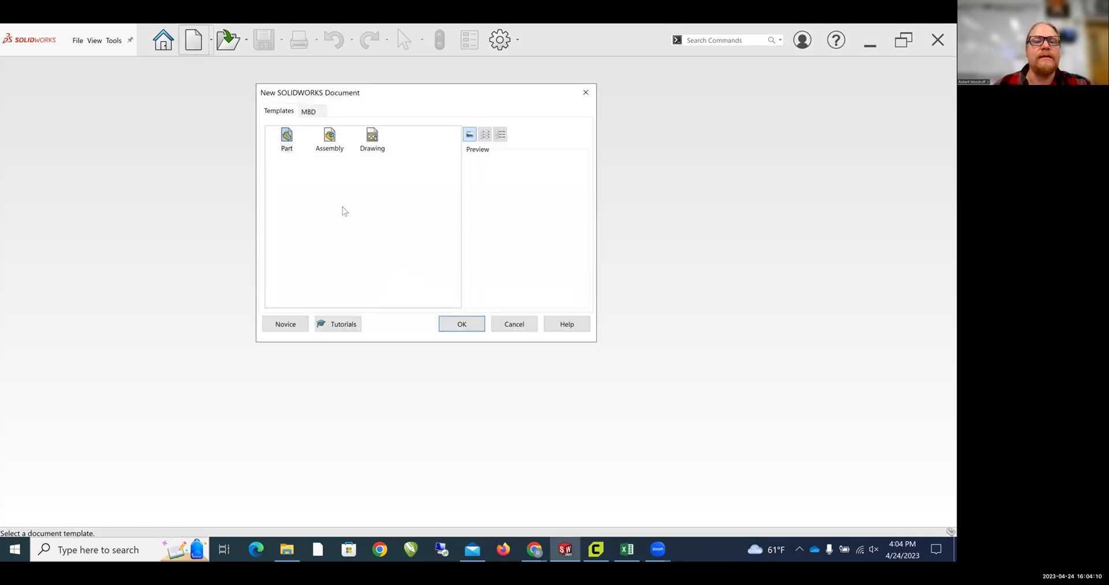
pyautogui.click(478, 322)
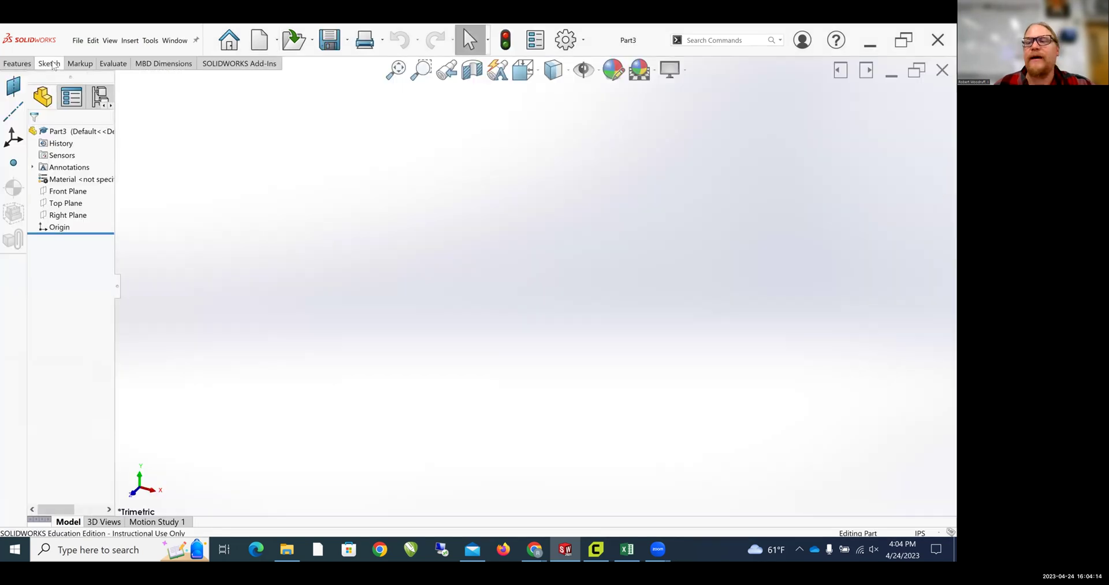
# - Sketch a center rectangle on the Top Plane, centered on the origin
pyautogui.click(50, 63)
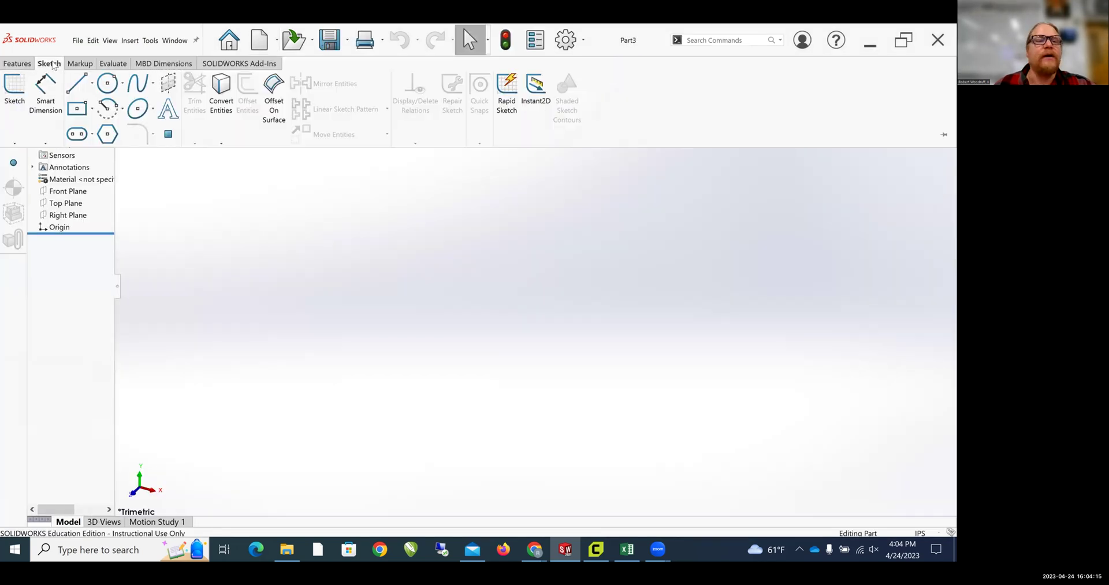
pyautogui.click(93, 114)
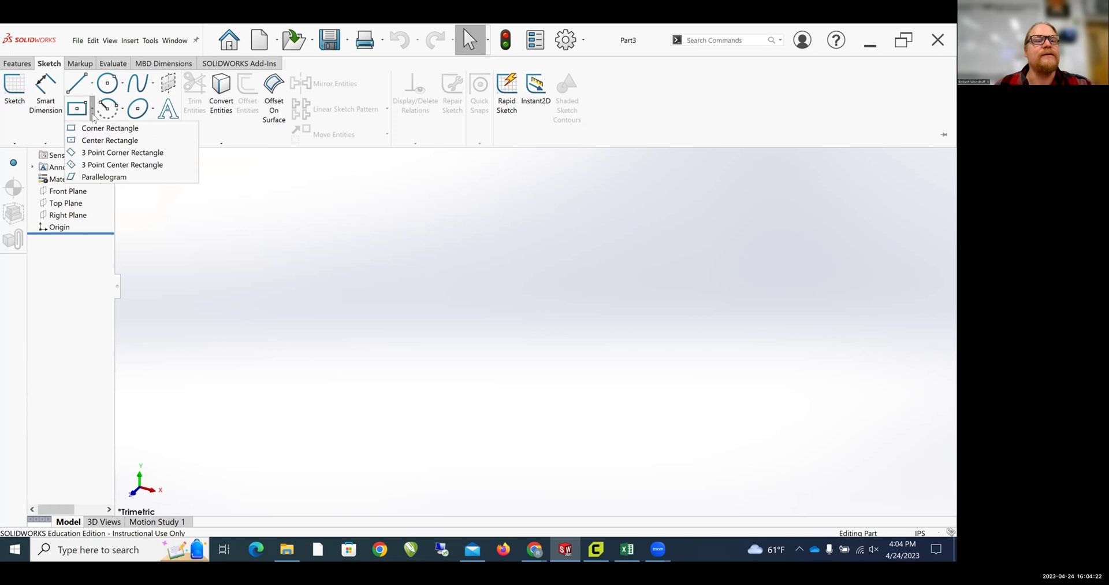
pyautogui.click(100, 141)
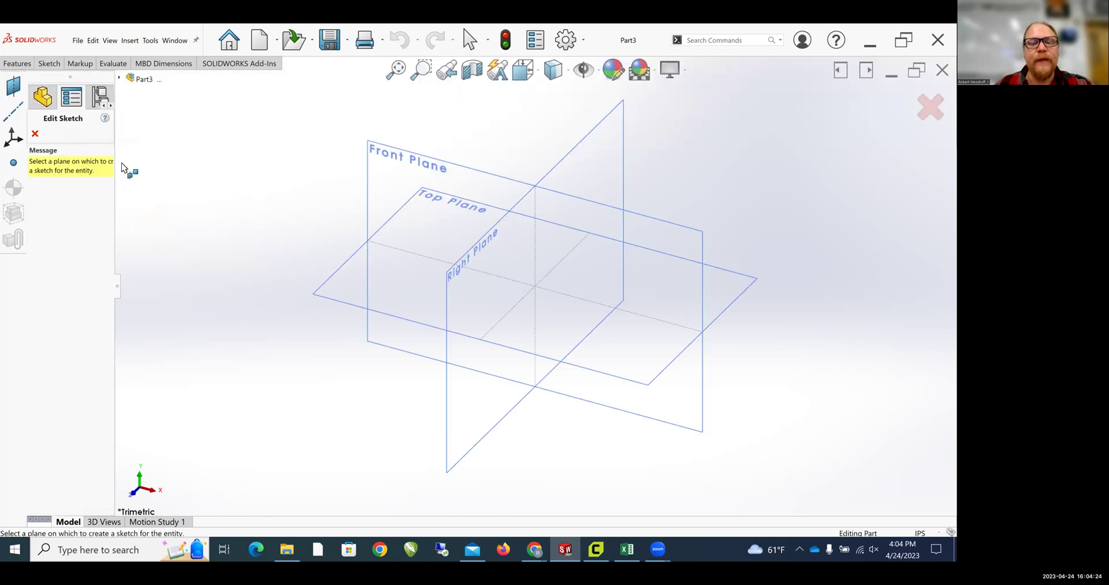
pyautogui.click(367, 279)
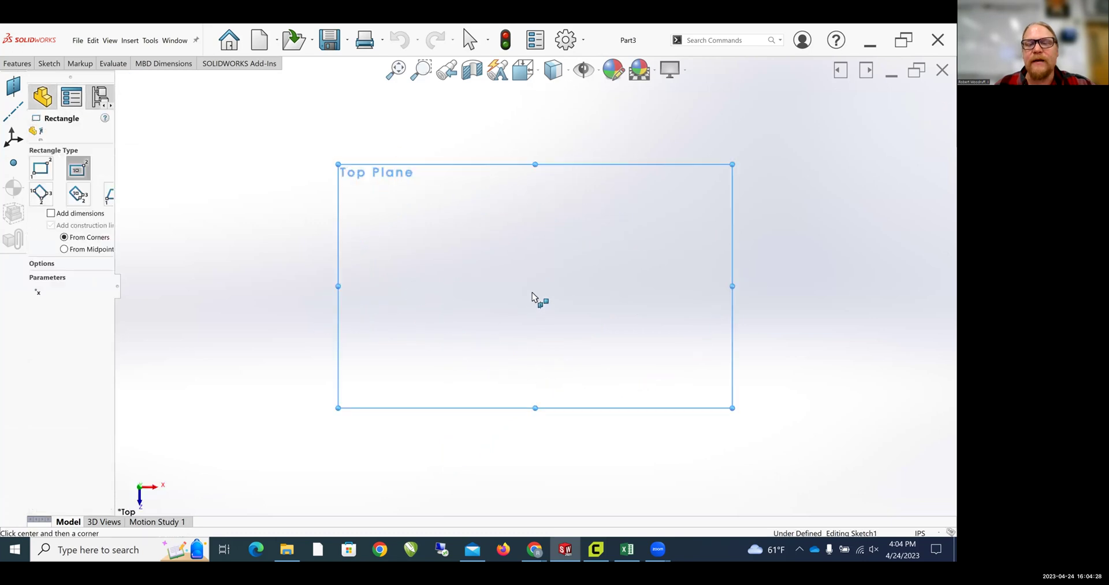
pyautogui.click(536, 285)
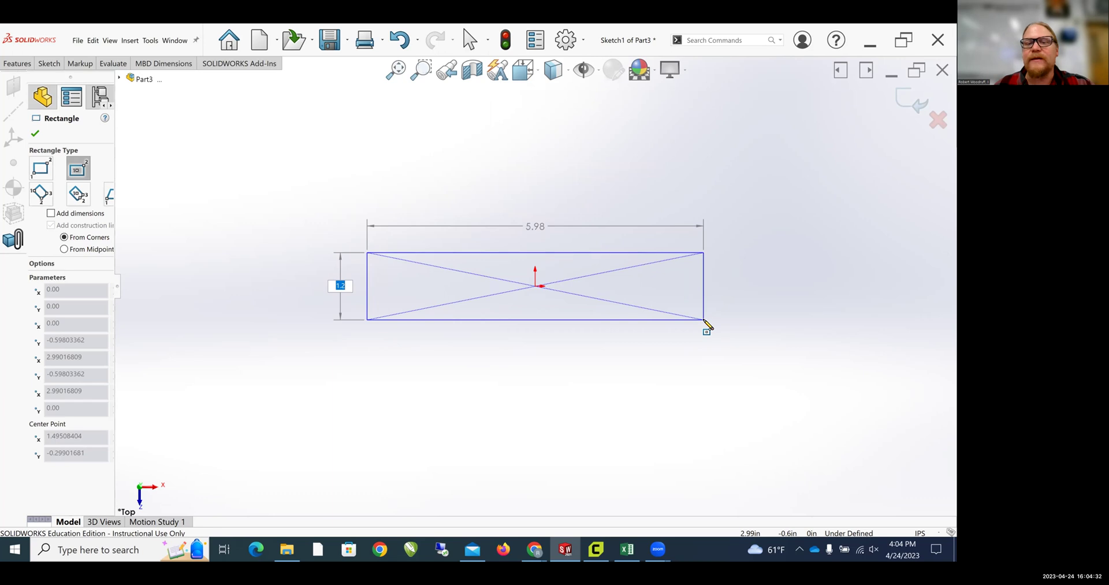
pyautogui.click(707, 322)
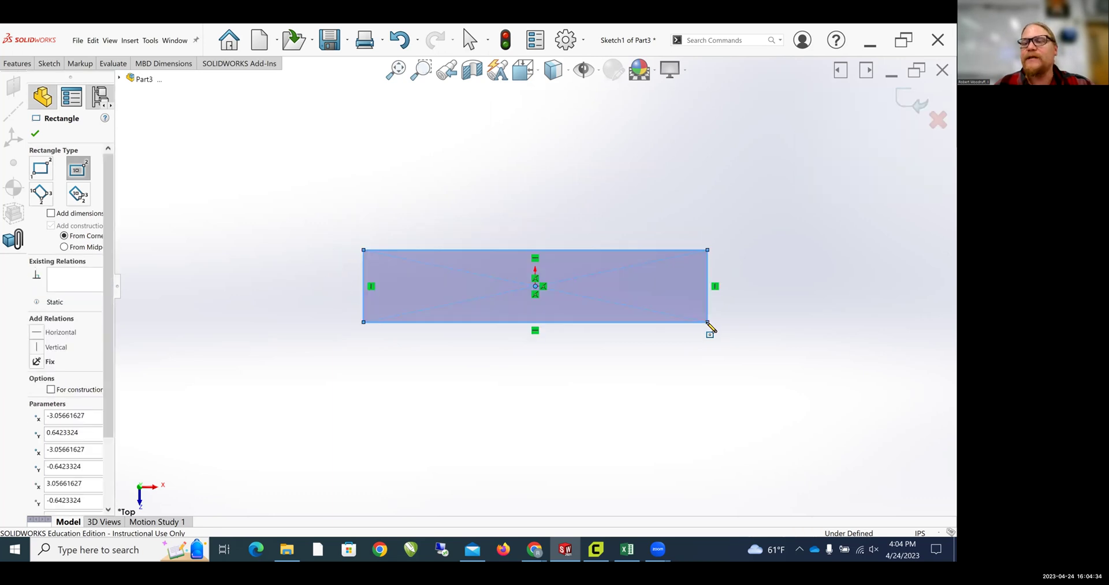
pyautogui.click(50, 64)
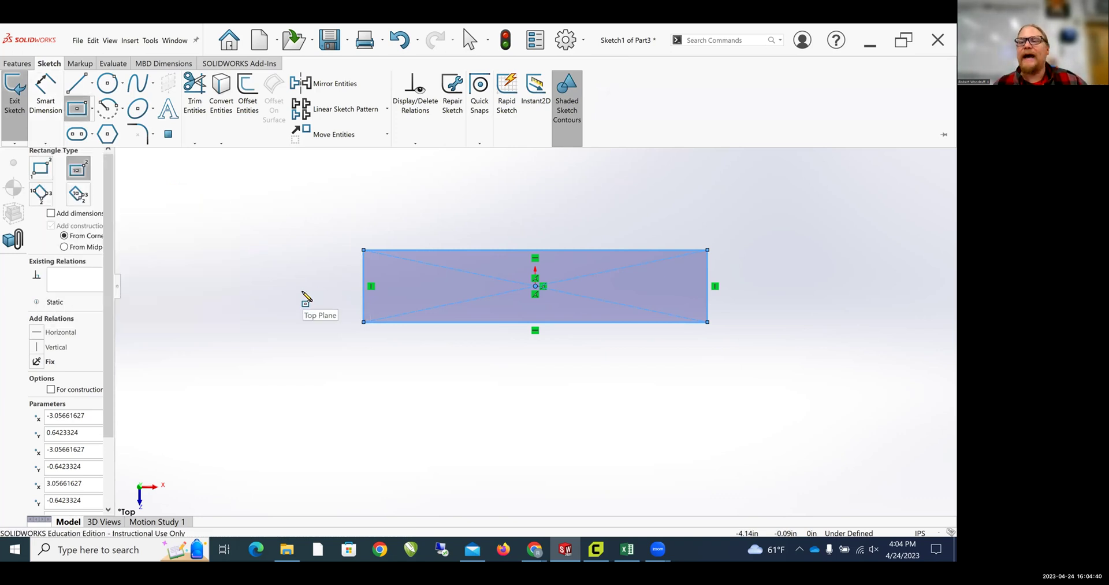
# - Dimension the rectangle's top edge to 10 in and its left edge to 3 in
pyautogui.press('s')
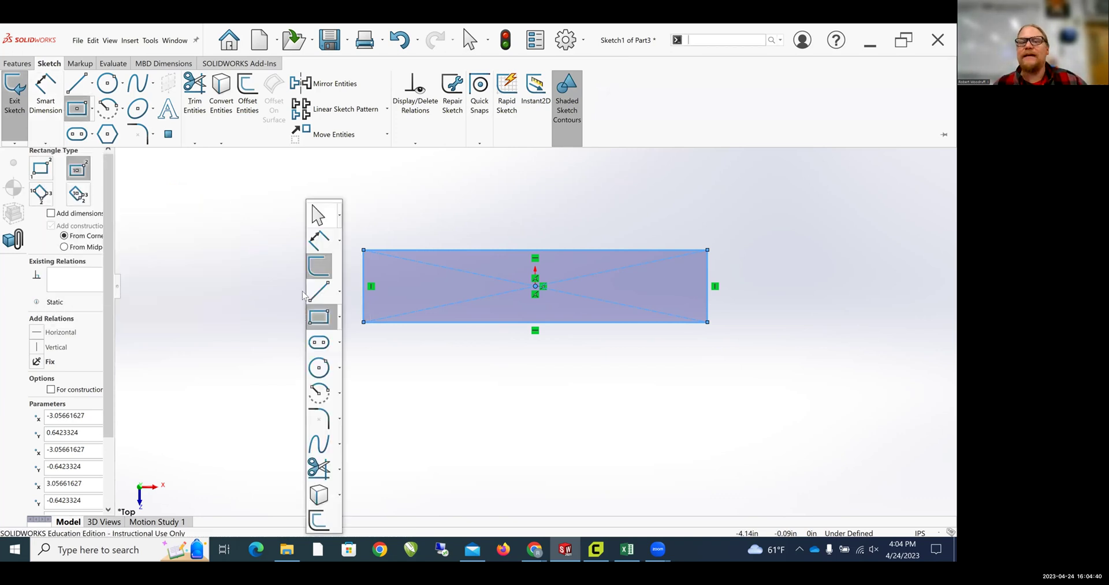
pyautogui.click(320, 242)
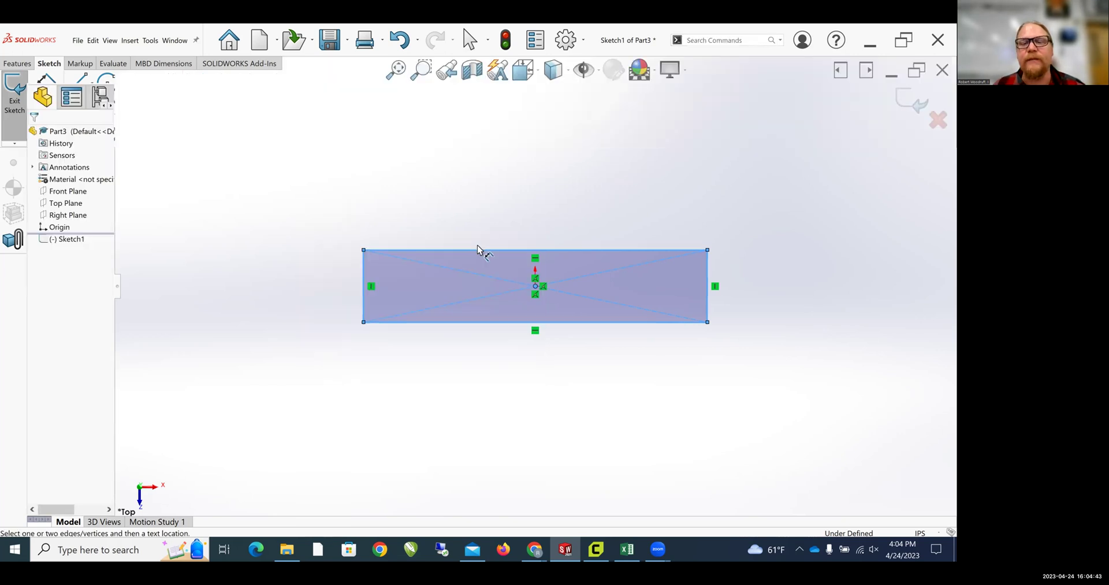
pyautogui.click(541, 248)
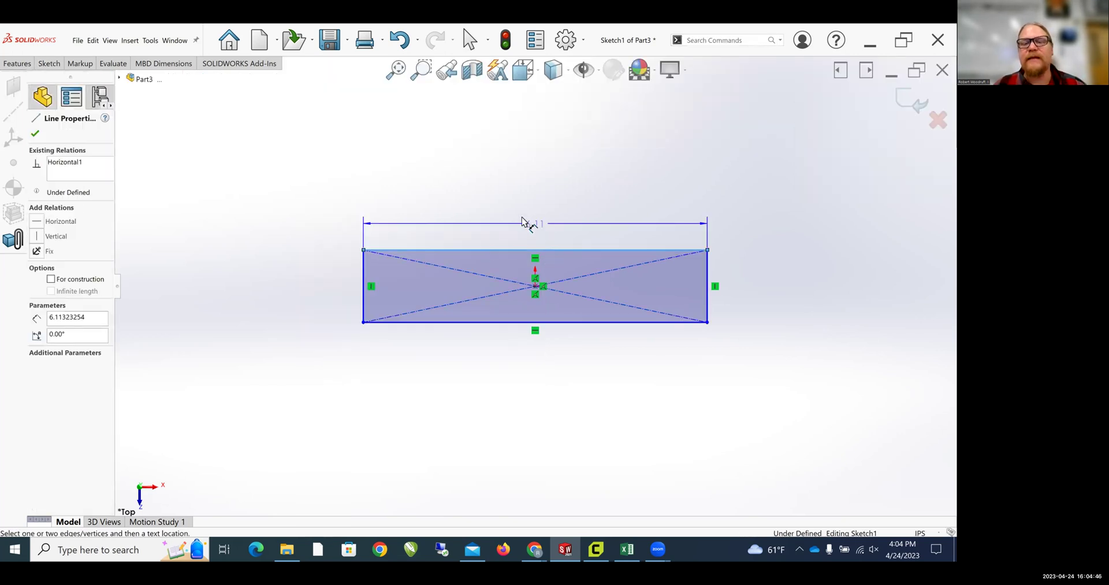
pyautogui.click(523, 221)
pyautogui.write('10')
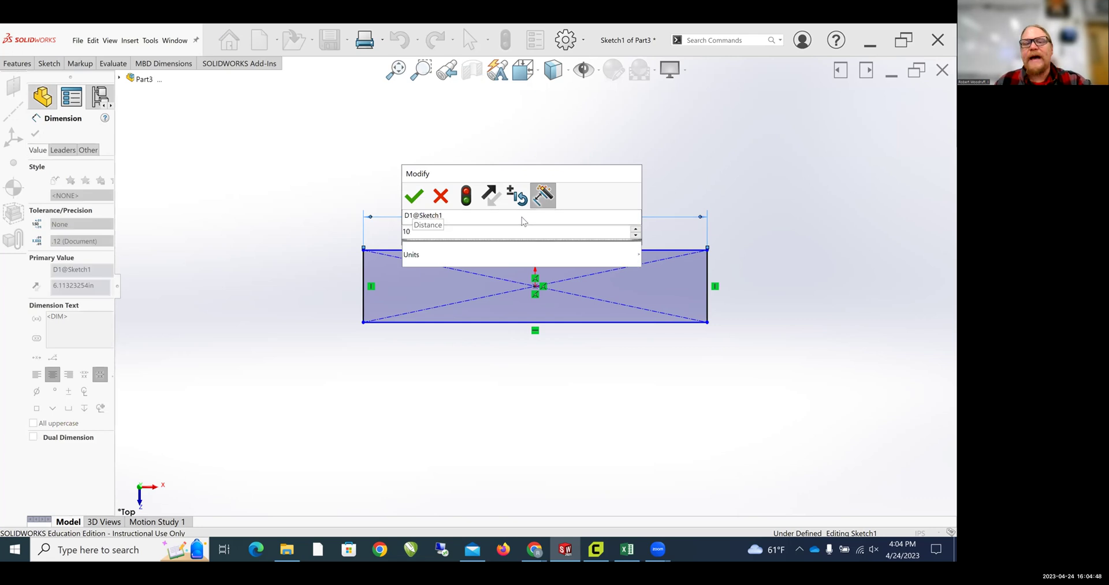
pyautogui.press('Return')
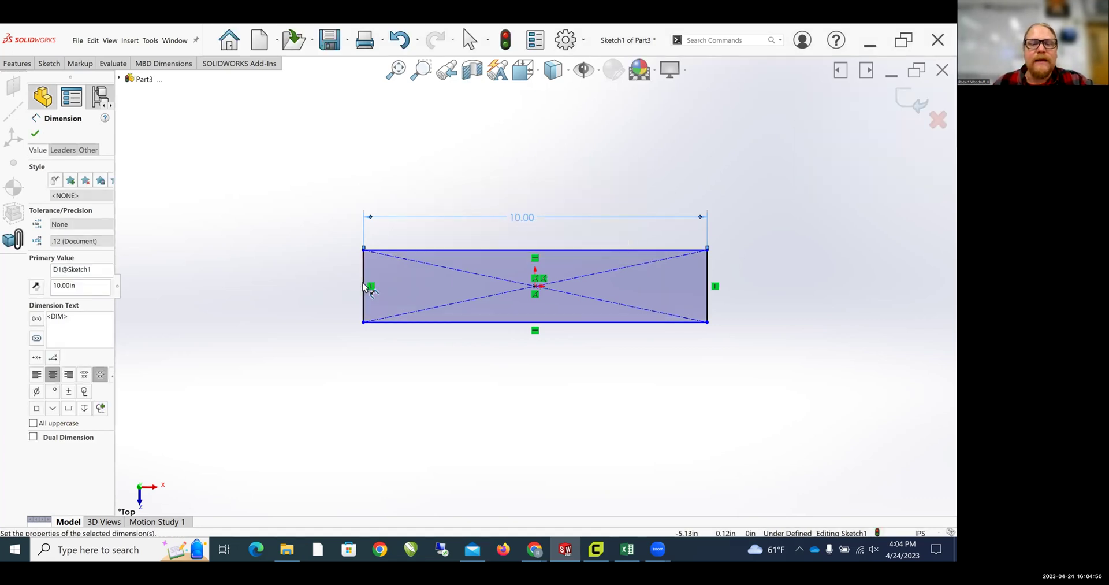
pyautogui.click(363, 287)
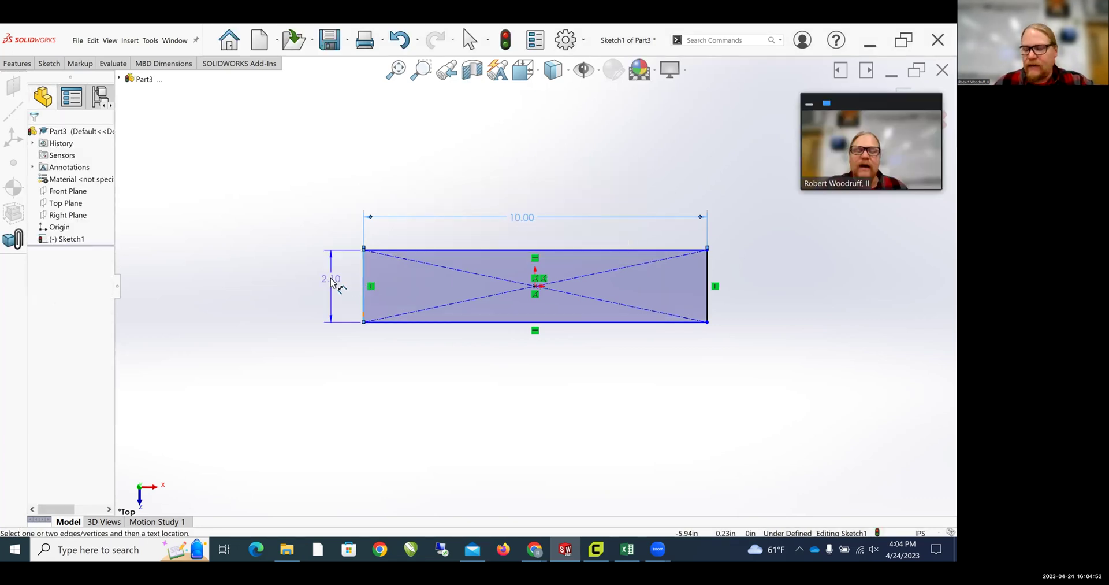
pyautogui.click(332, 283)
pyautogui.write('3')
pyautogui.press('Return')
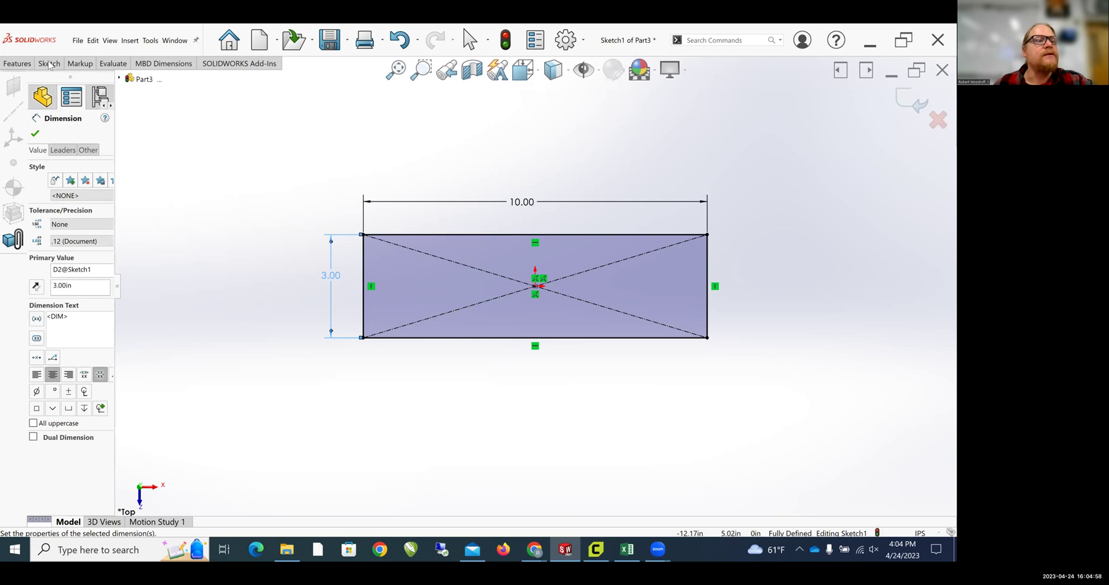
# - Extrude the rectangle 0.2 in as a blind boss to form the plate
pyautogui.click(17, 64)
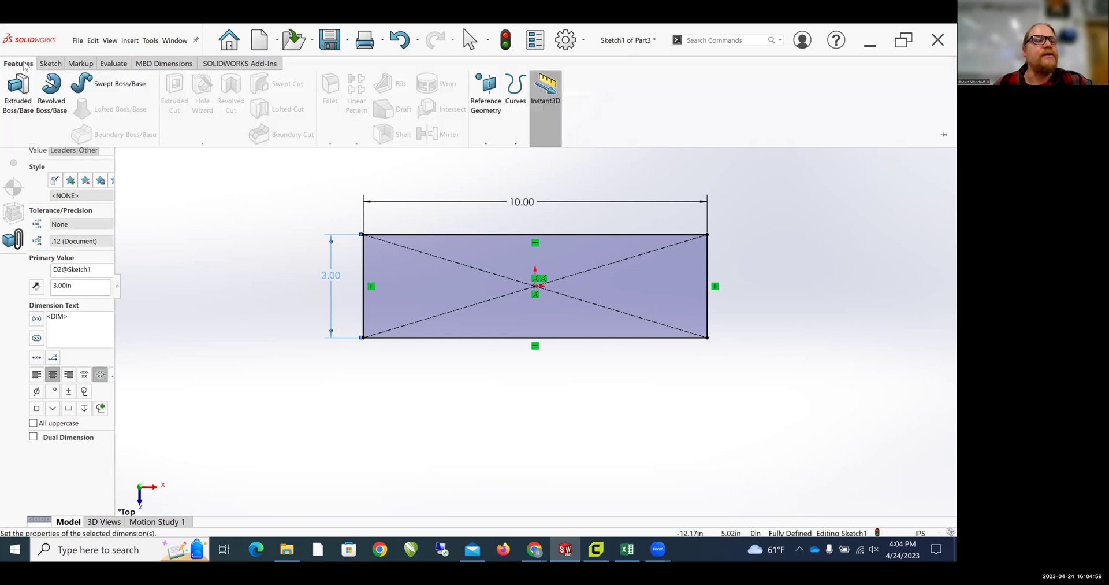
pyautogui.click(26, 92)
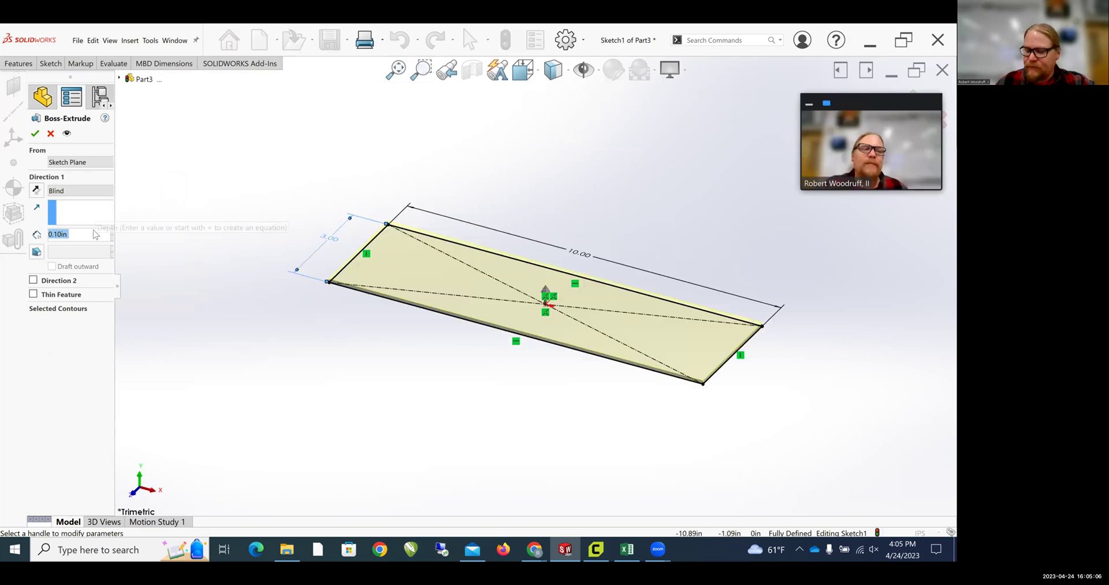
pyautogui.write('.2')
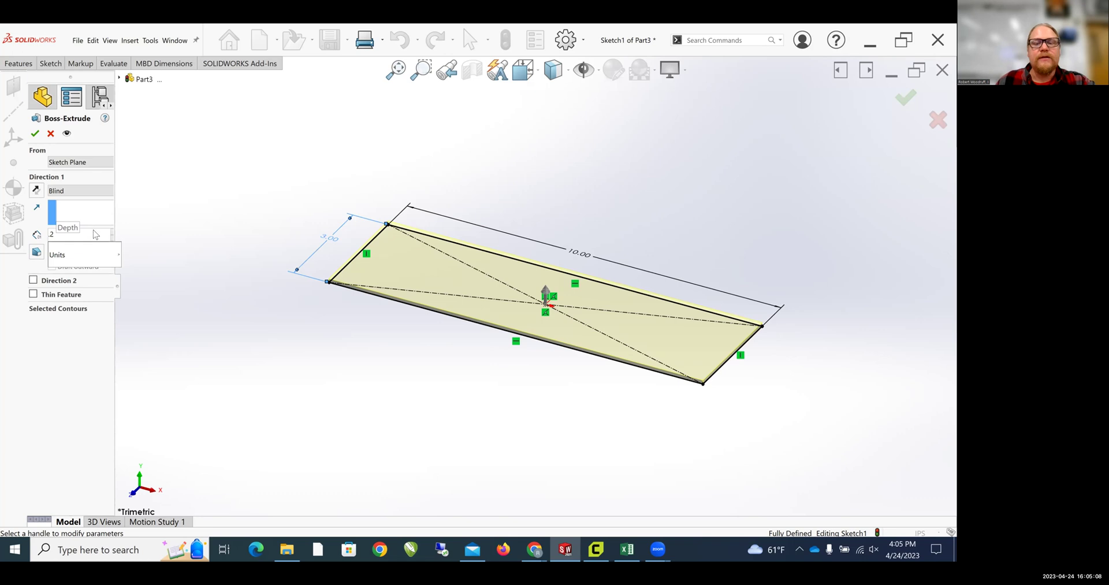
pyautogui.press('Return')
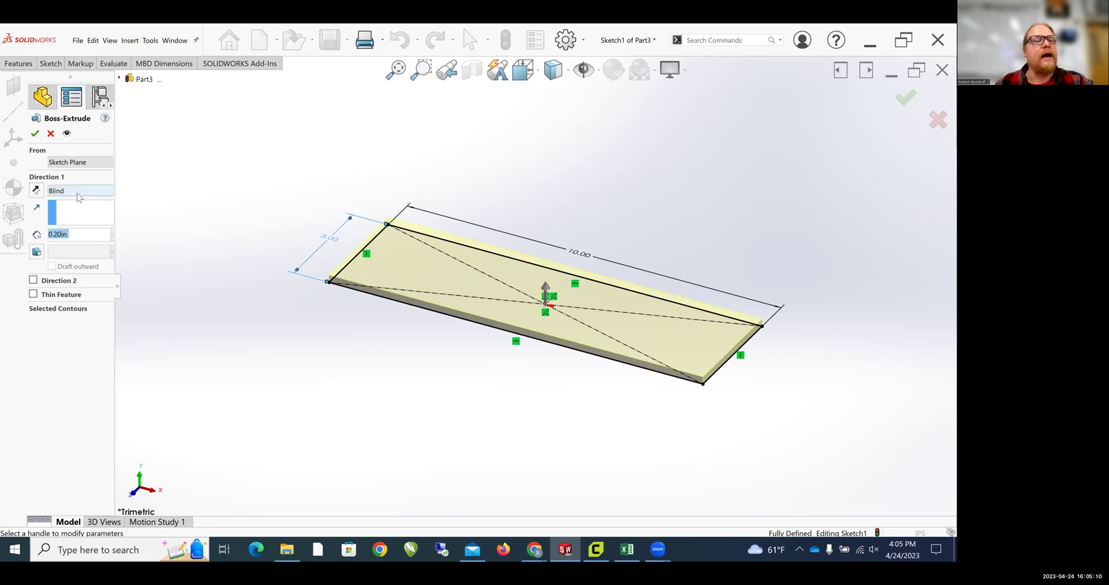
pyautogui.click(36, 134)
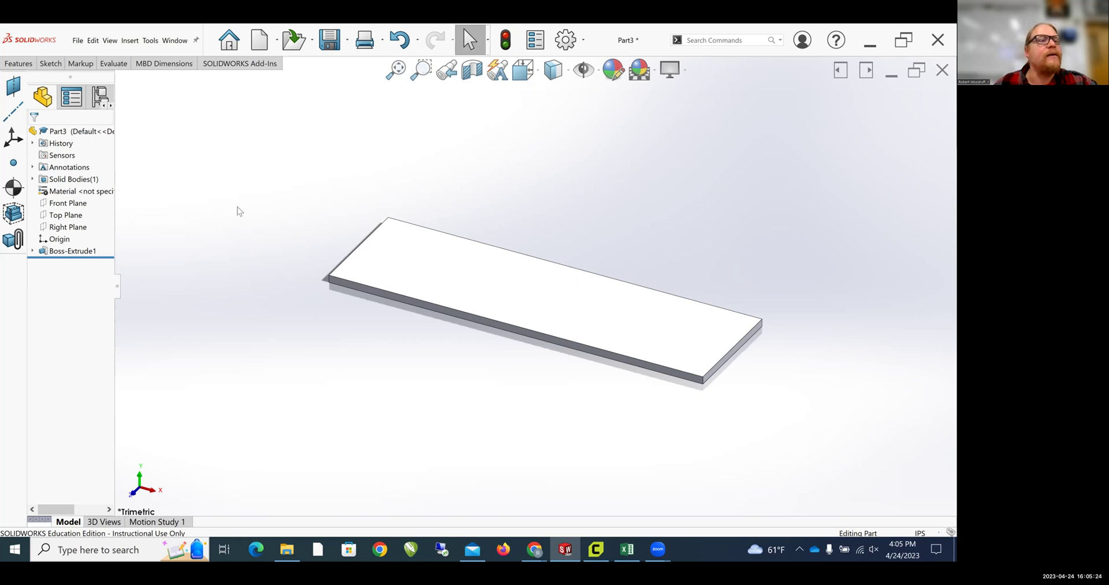
# - On the plate's top face, draw a corner rectangle just below the bottom edge for the first tab
pyautogui.click(51, 64)
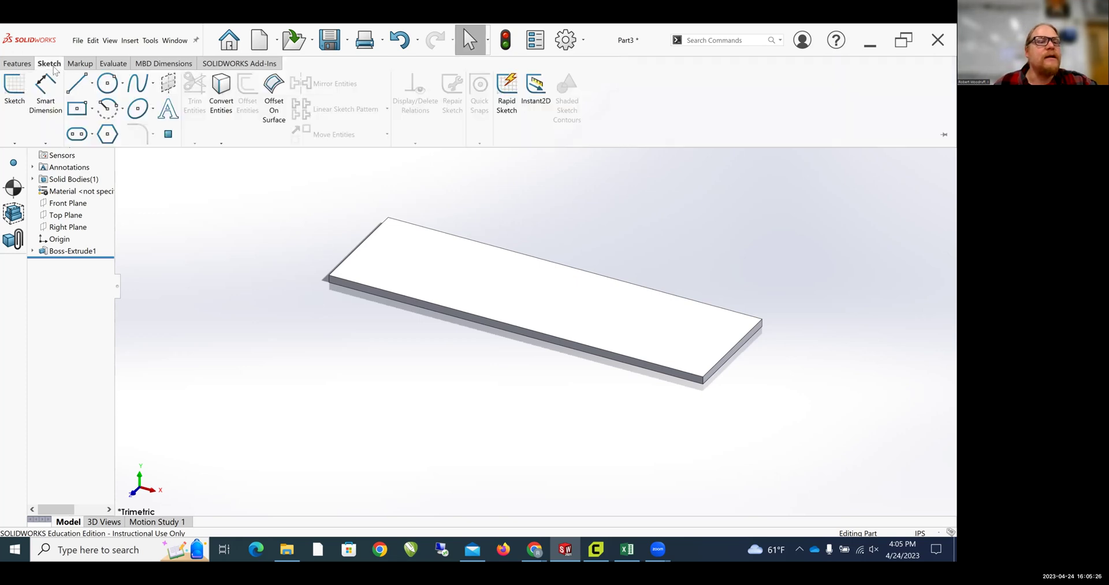
pyautogui.click(92, 115)
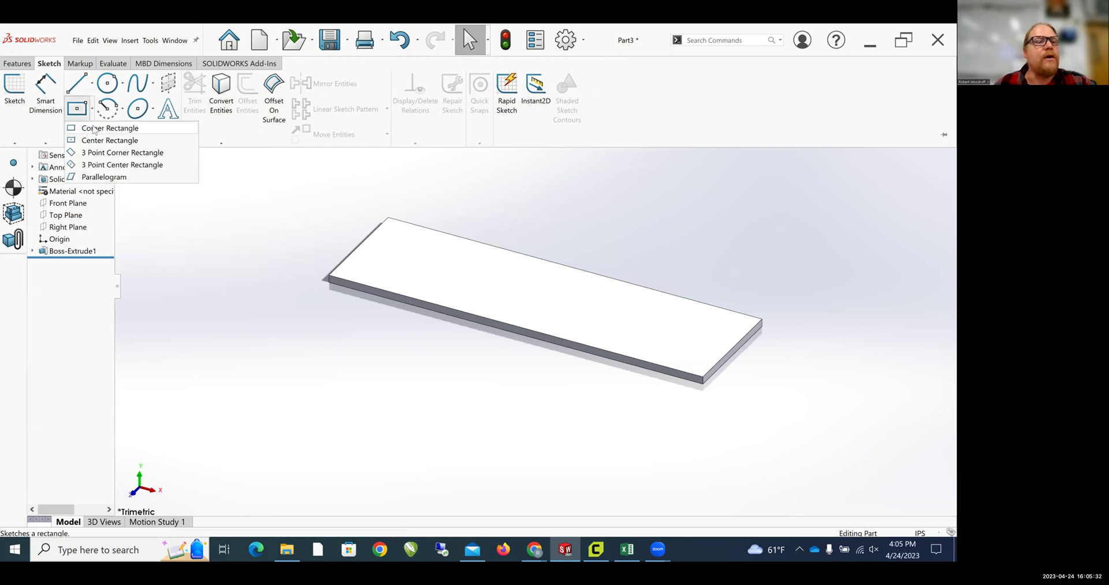
pyautogui.click(94, 128)
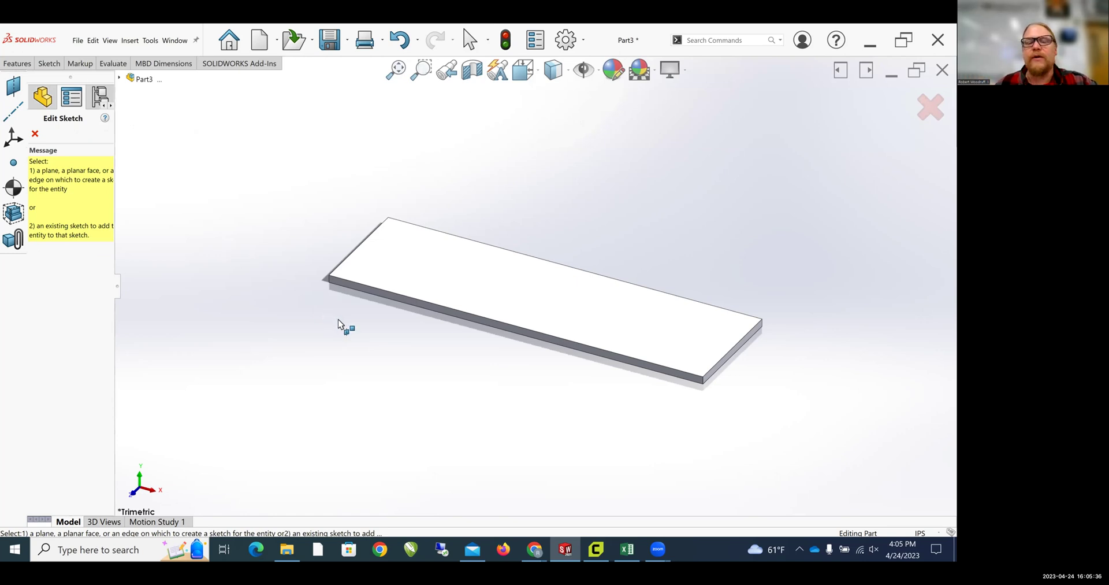
pyautogui.click(444, 271)
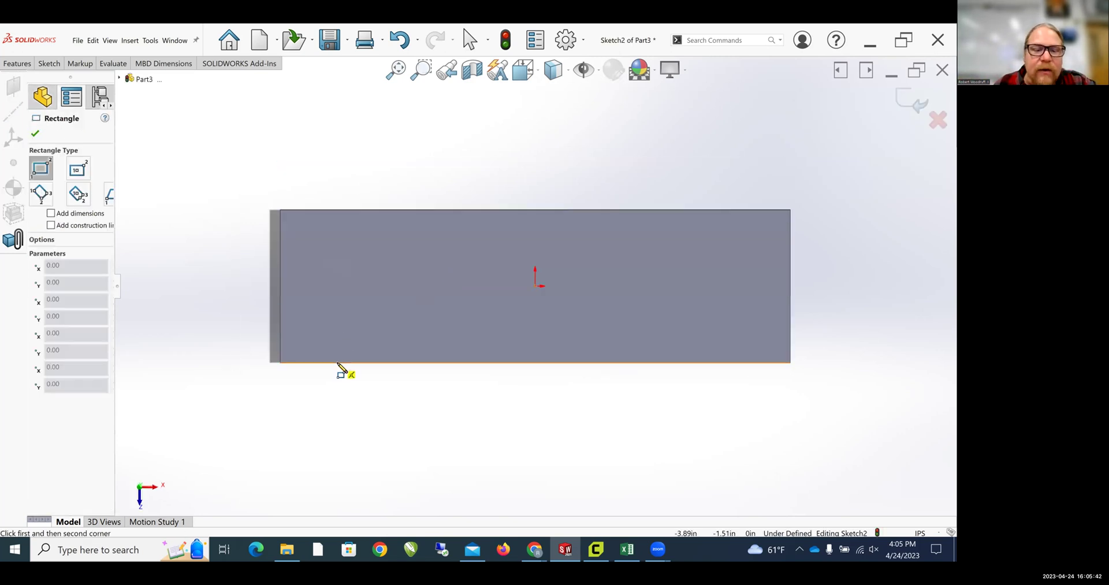
pyautogui.scroll(-3, 339, 367)
pyautogui.scroll(2, 364, 353)
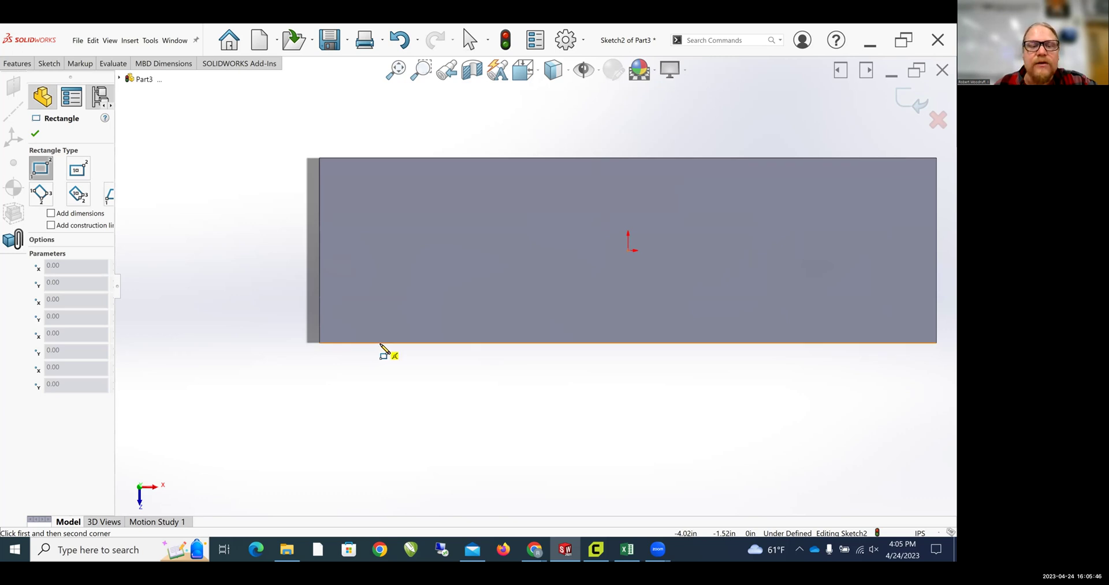
pyautogui.click(380, 344)
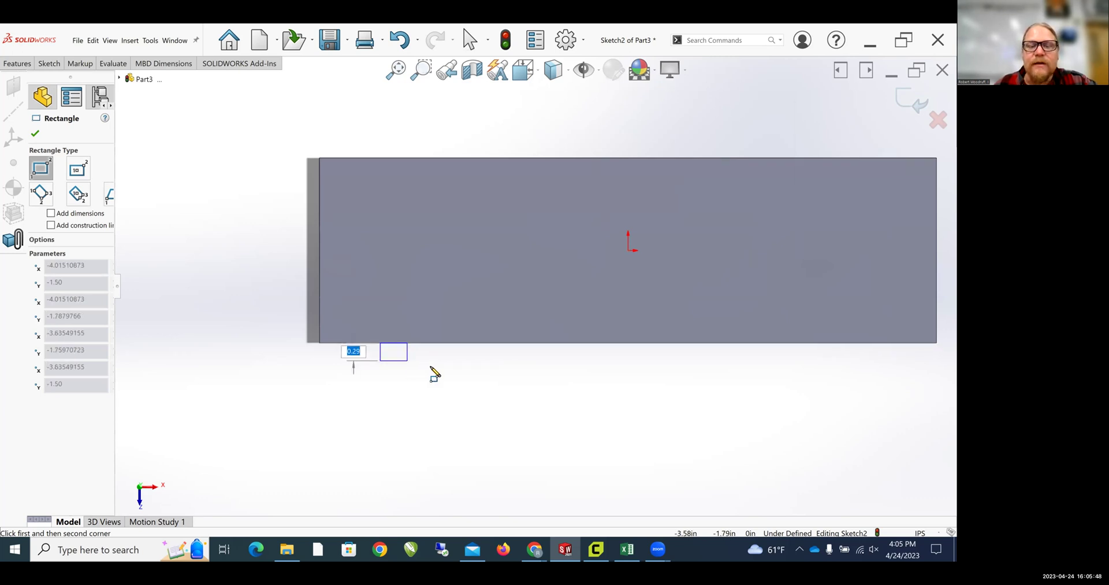
pyautogui.click(565, 366)
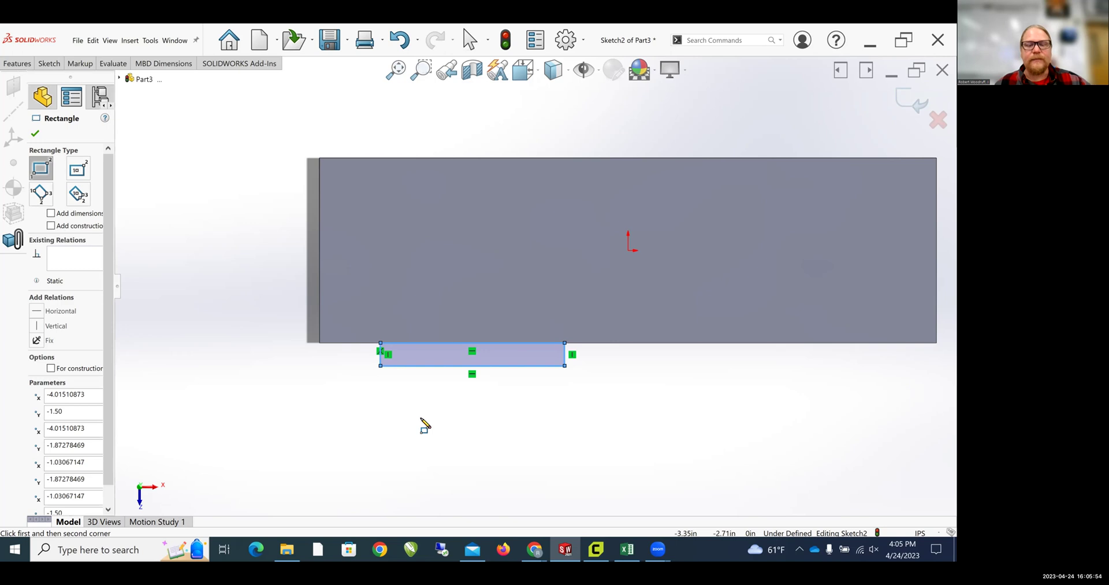
# - Dimension the tab rectangle 3 in long and 0.3 in tall
pyautogui.press('Escape')
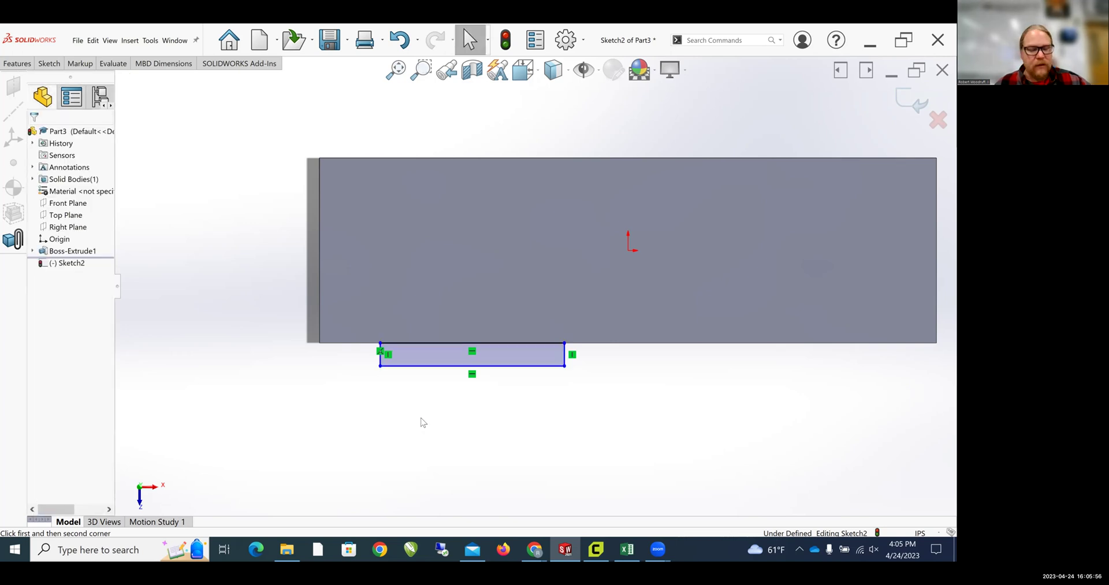
pyautogui.press('s')
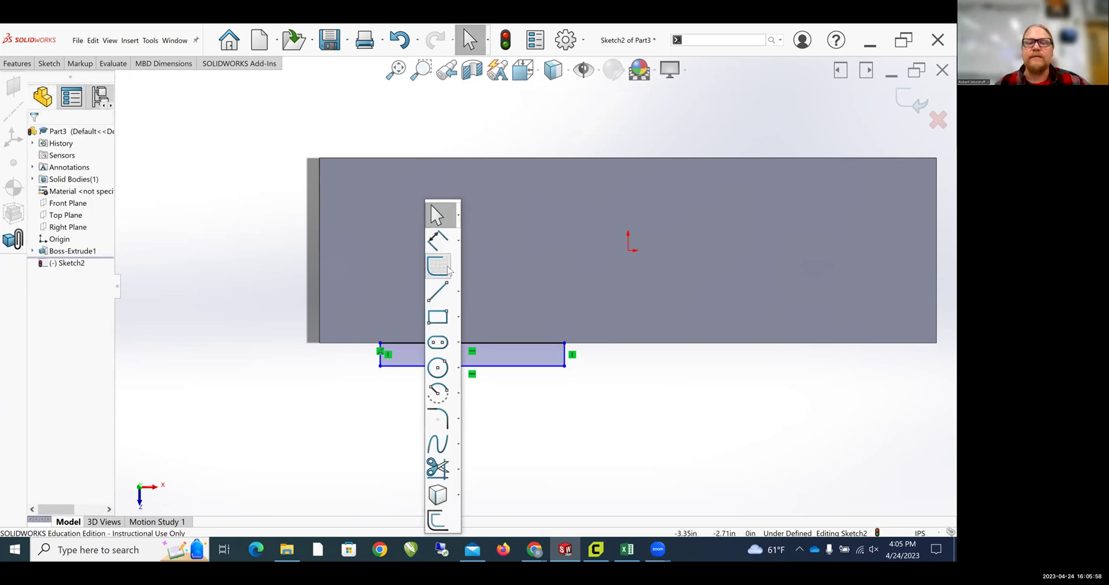
pyautogui.click(449, 245)
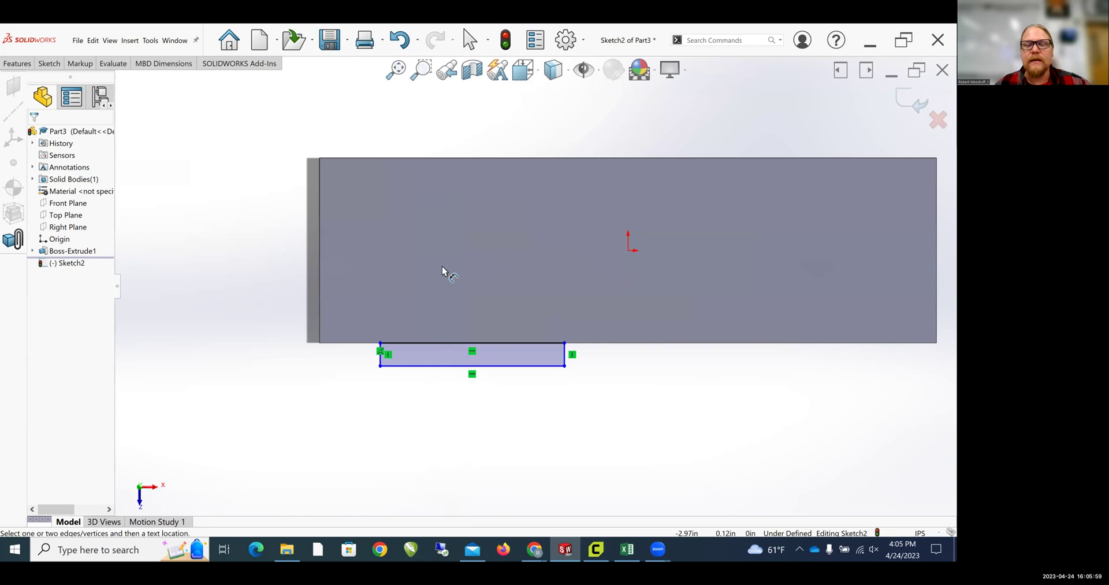
pyautogui.click(470, 365)
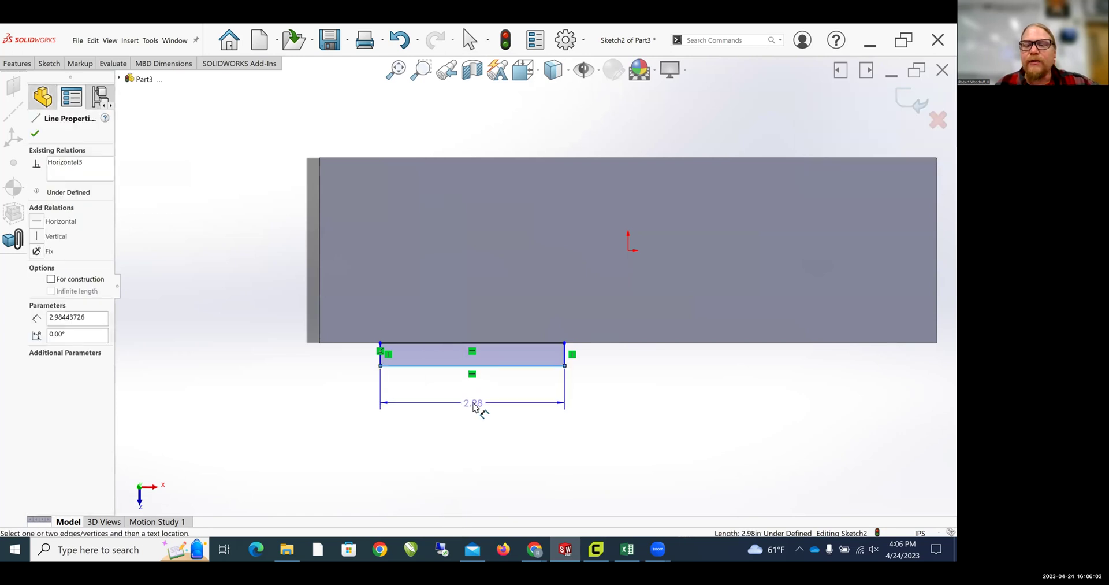
pyautogui.click(474, 406)
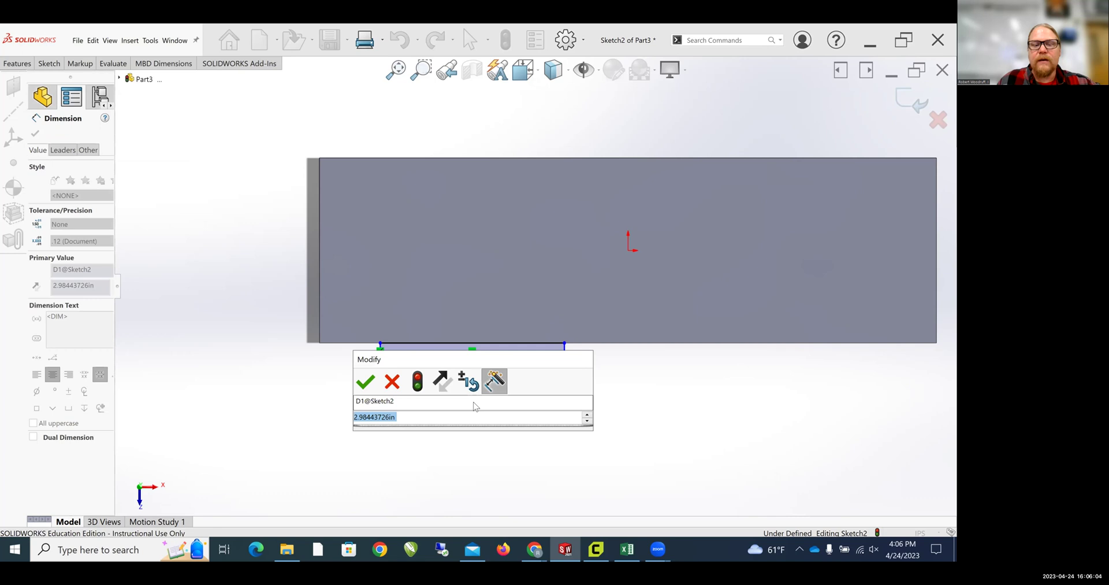
pyautogui.write('3')
pyautogui.press('Return')
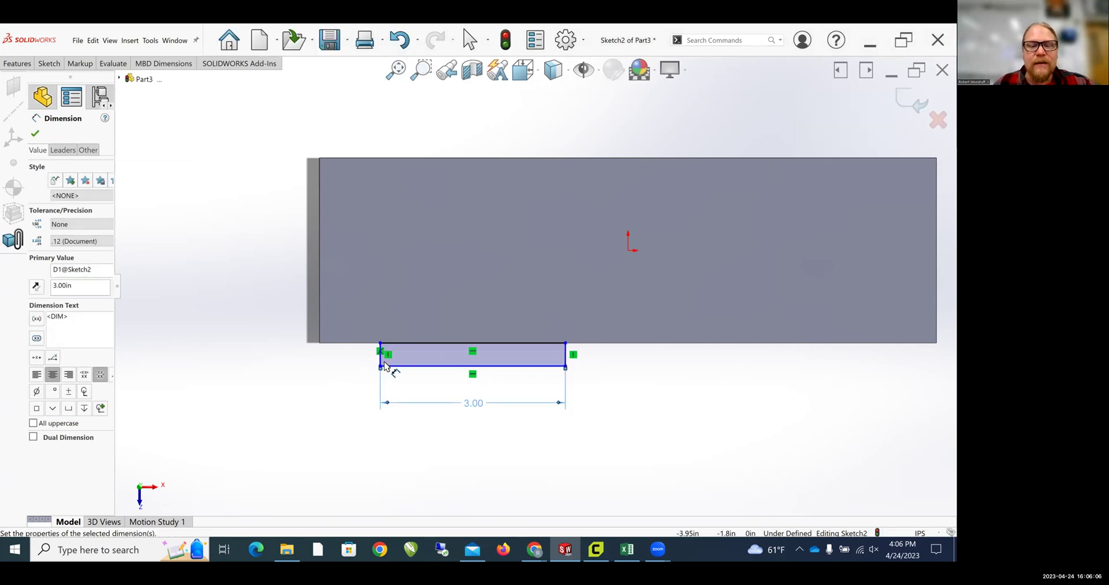
pyautogui.click(381, 362)
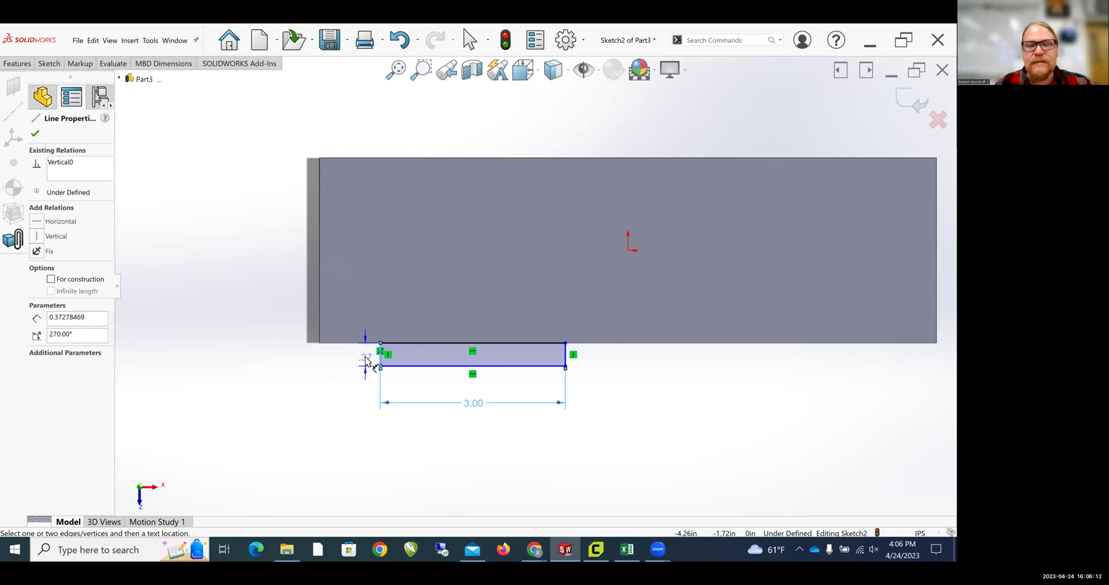
pyautogui.click(365, 356)
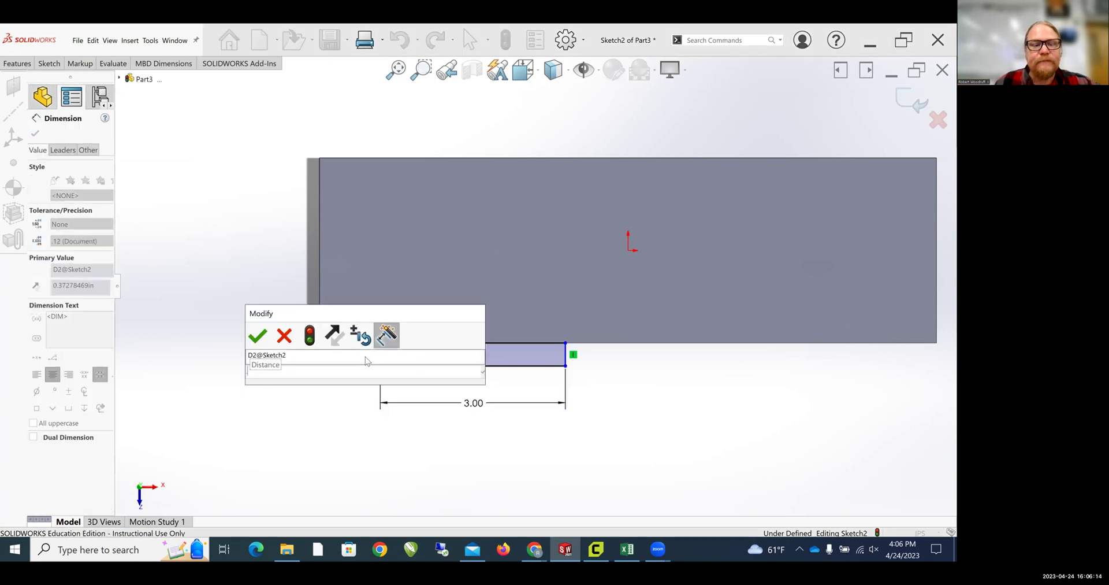
pyautogui.write('.3')
pyautogui.press('Return')
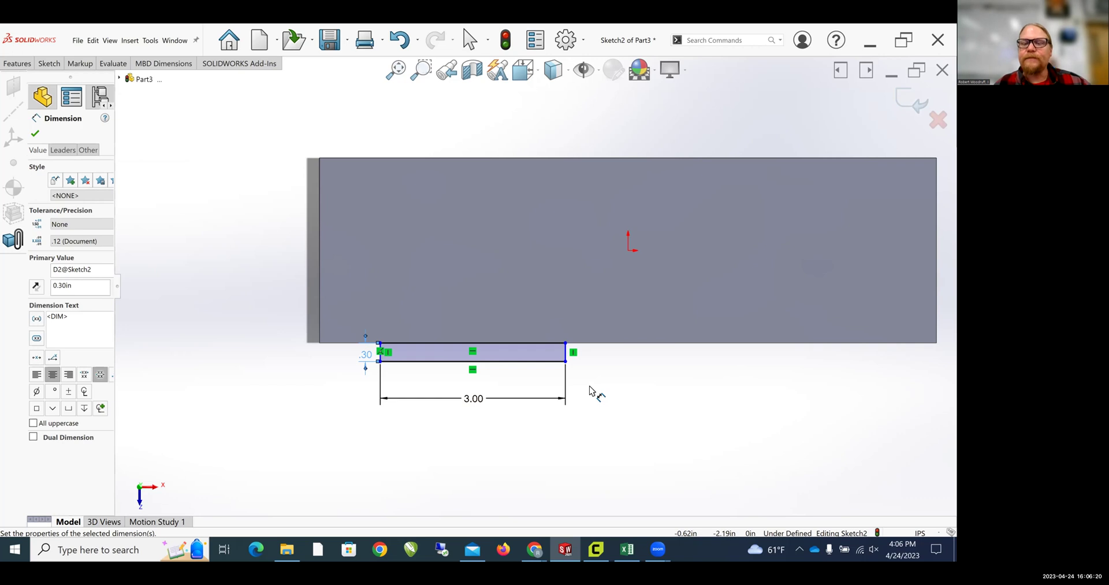
pyautogui.press('Escape')
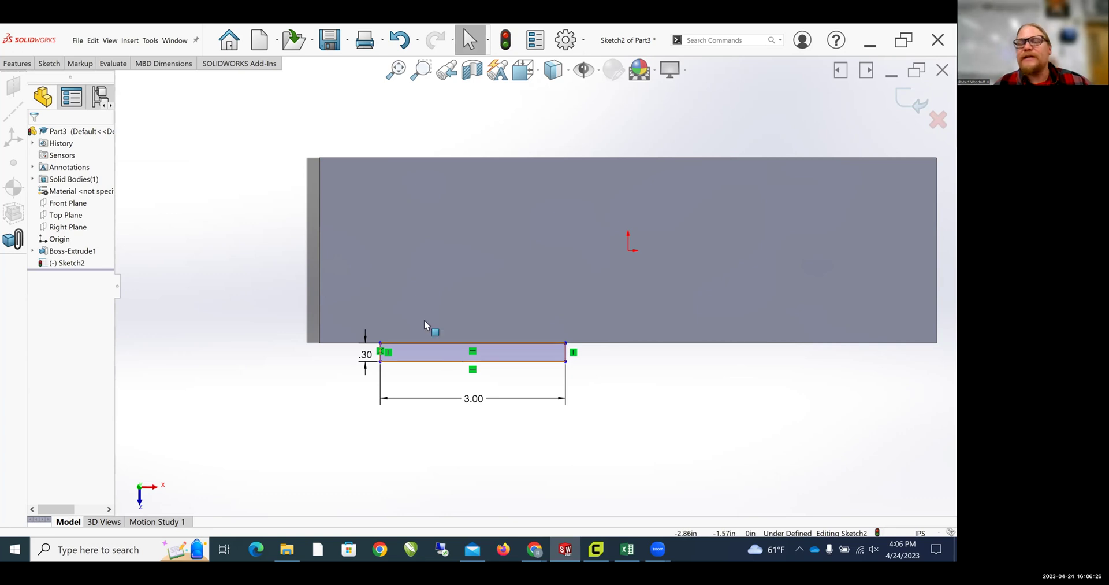
# - Draw a vertical centerline from the origin down to the plate's bottom edge
pyautogui.click(49, 64)
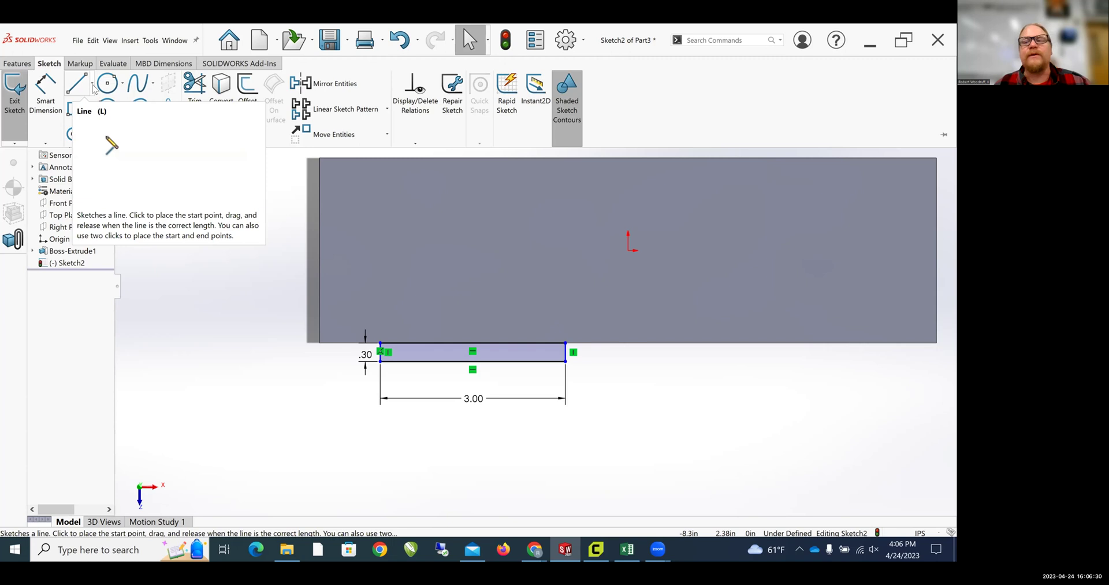
pyautogui.click(93, 84)
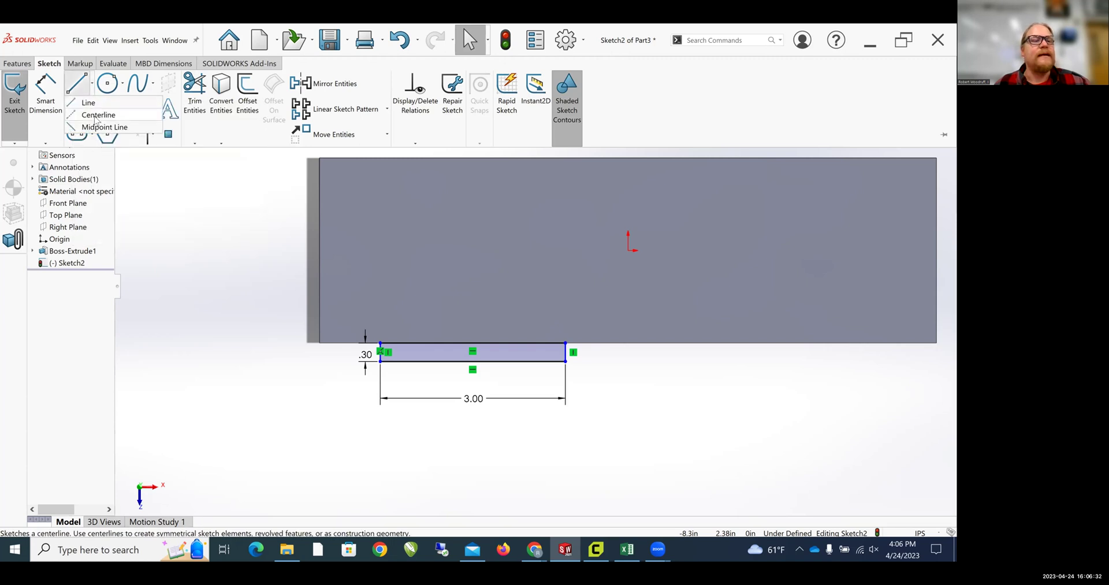
pyautogui.click(97, 115)
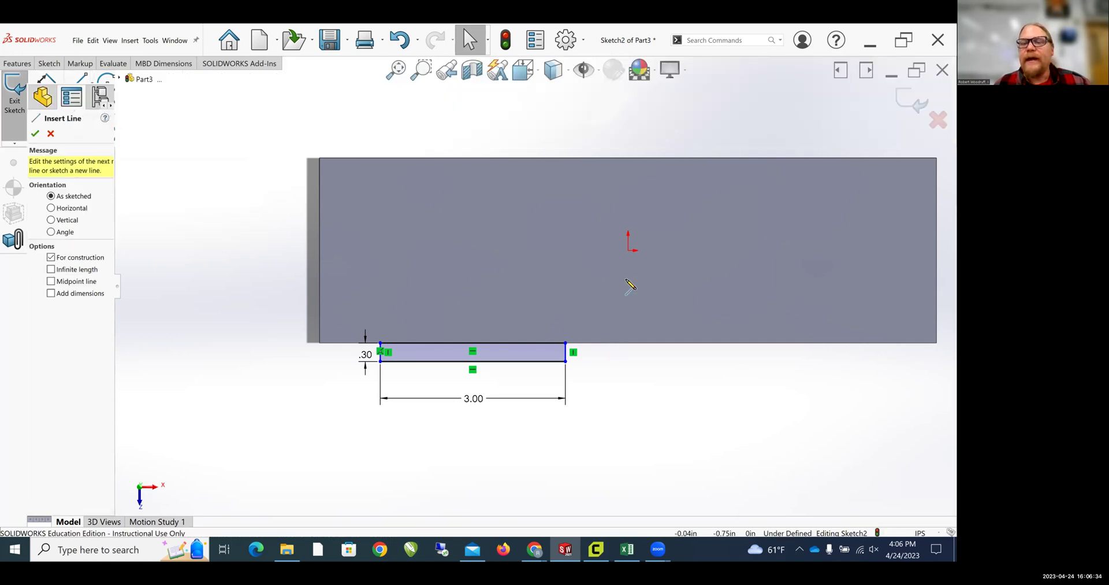
pyautogui.click(629, 250)
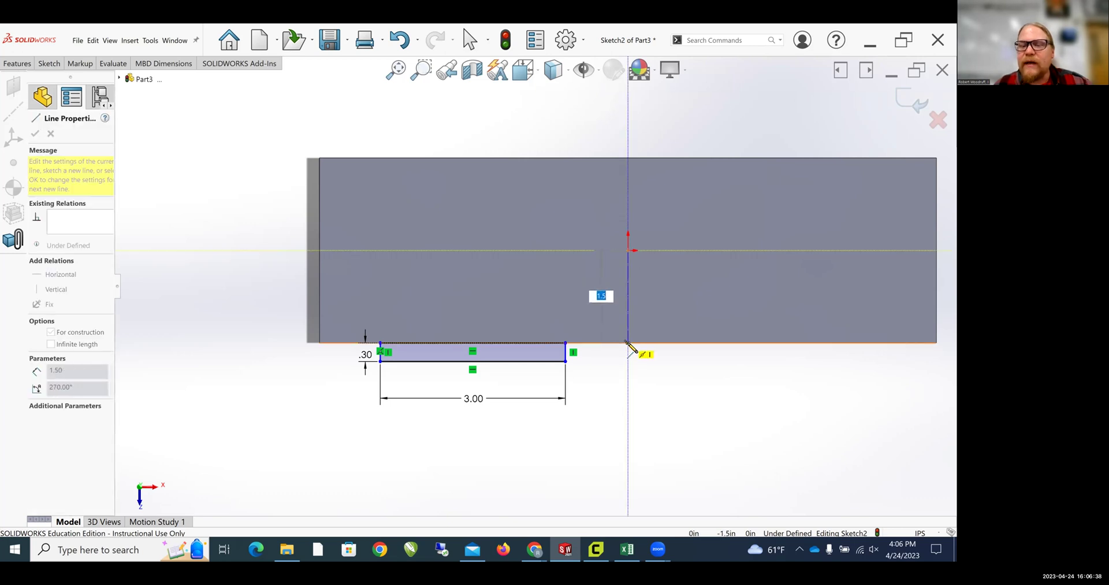
pyautogui.click(628, 343)
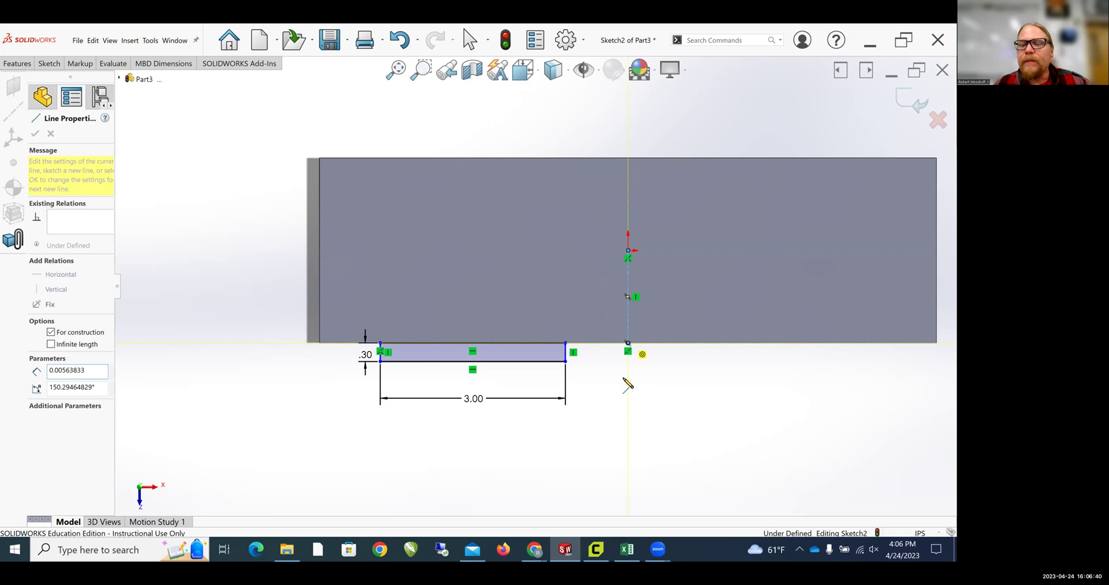
pyautogui.press('Escape')
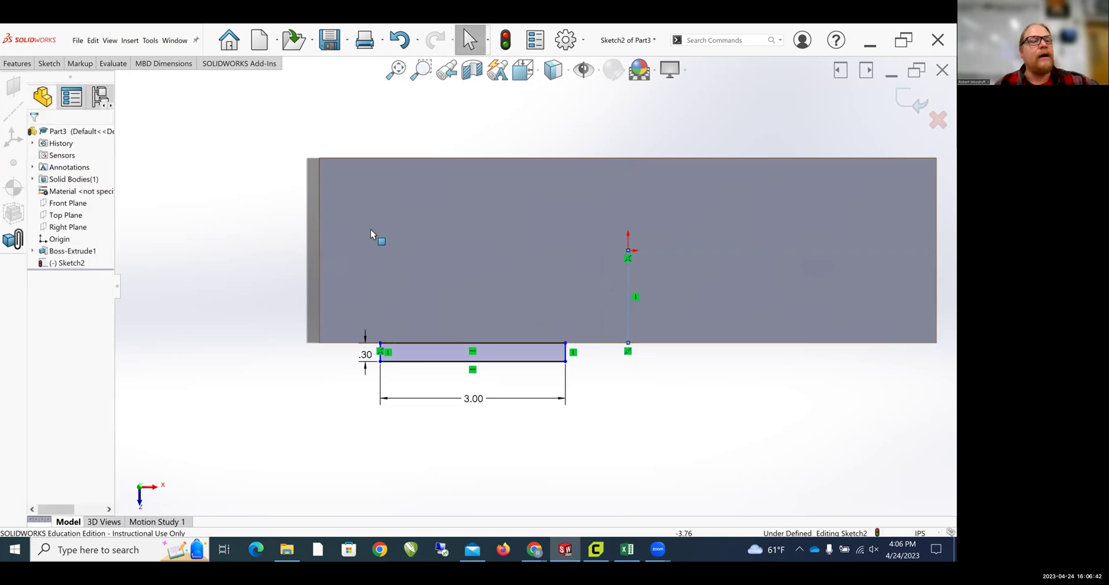
# - Dimension the tab's top-right corner 1 in from the centerline's lower end
pyautogui.press('s')
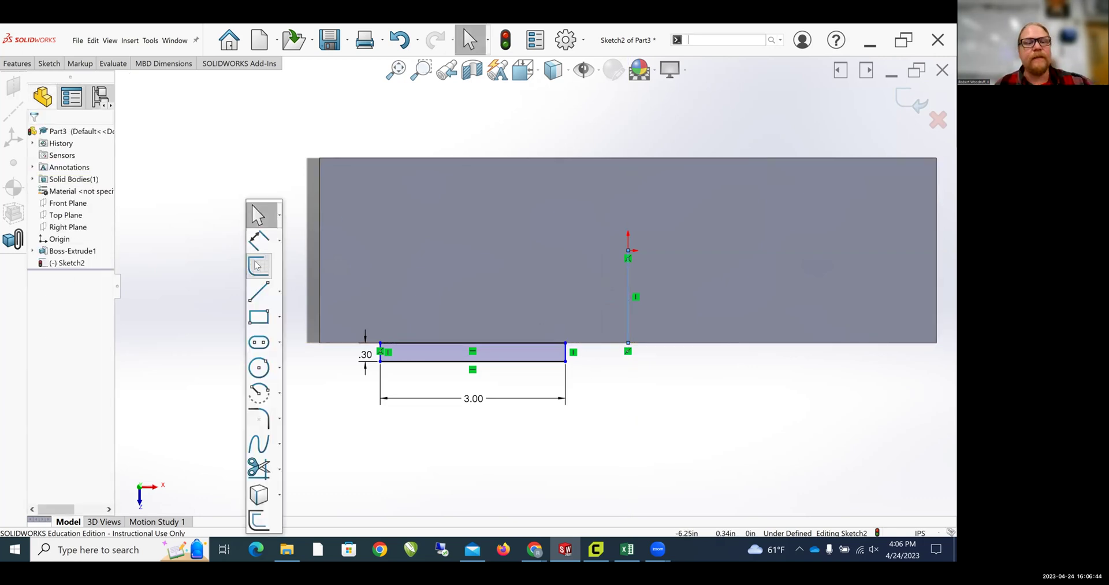
pyautogui.click(259, 214)
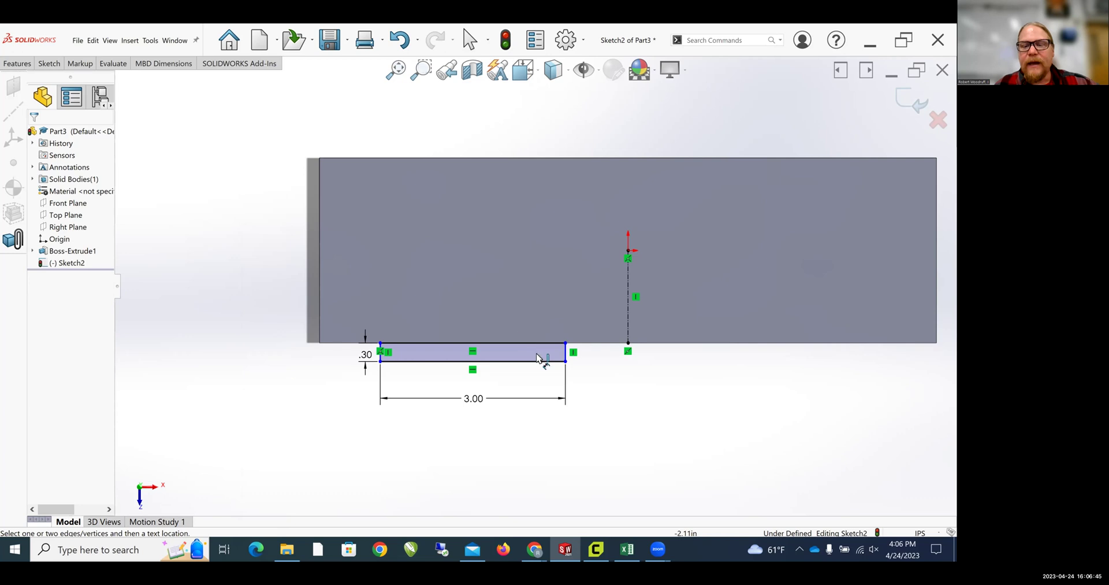
pyautogui.click(566, 344)
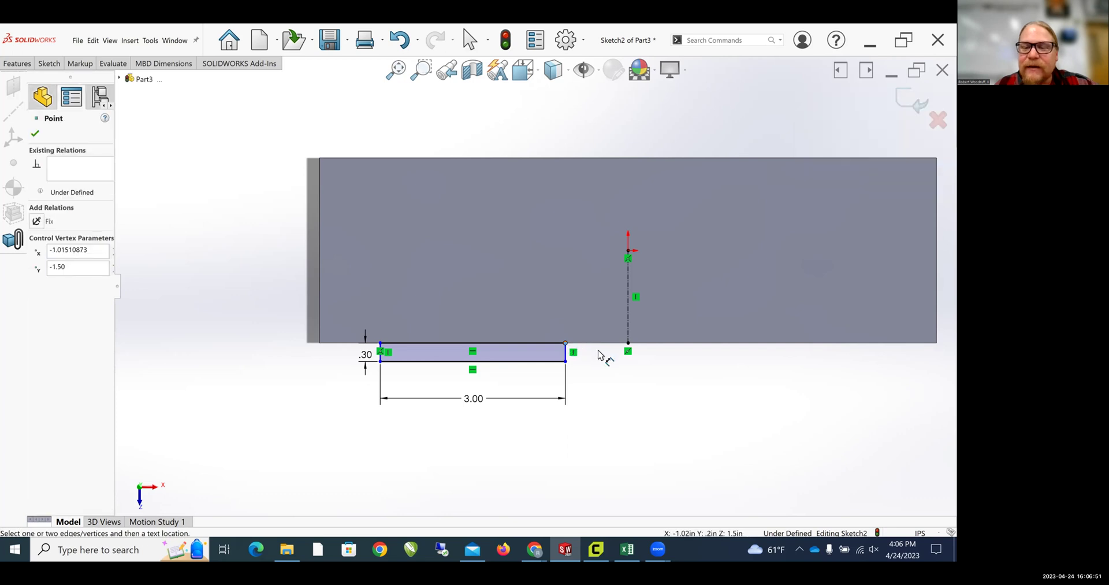
pyautogui.click(628, 343)
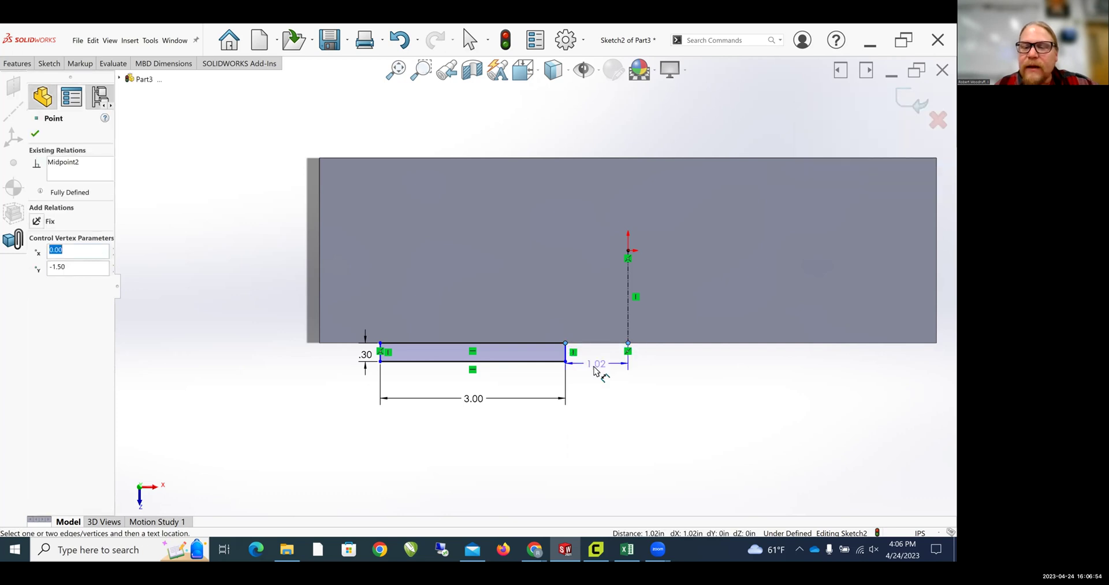
pyautogui.click(599, 371)
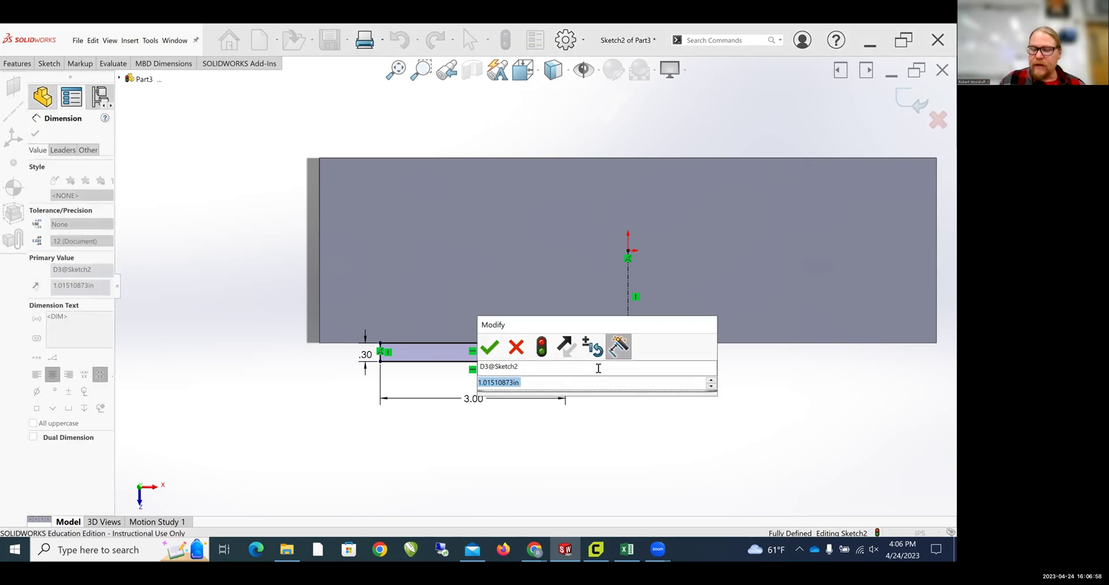
pyautogui.write('1')
pyautogui.press('Return')
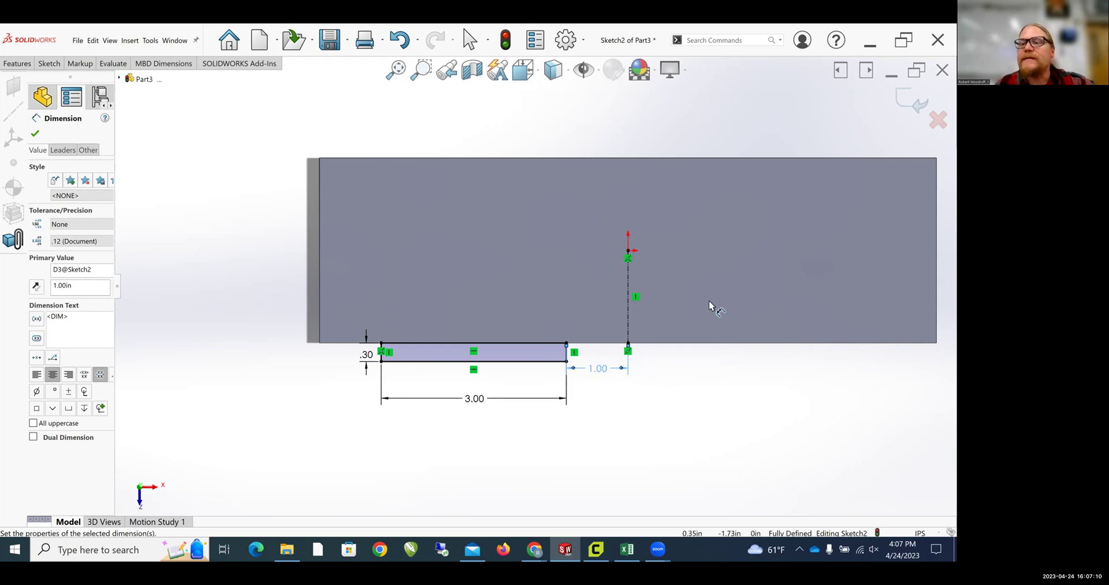
pyautogui.click(34, 134)
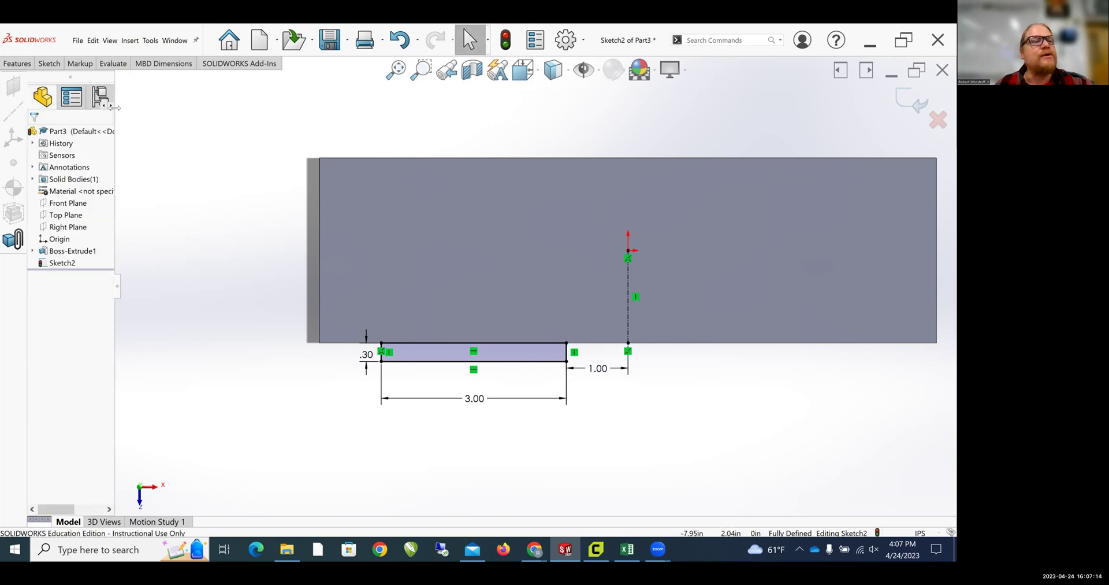
# - Extrude the tab sketch with an Up To Surface end condition at the selected plate face
pyautogui.click(15, 64)
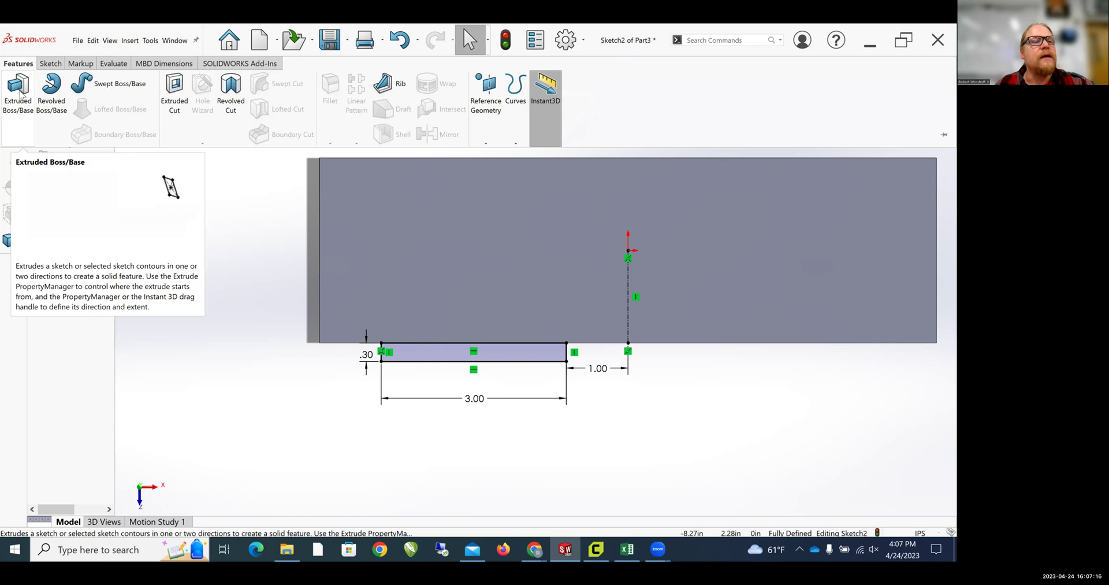
pyautogui.click(21, 94)
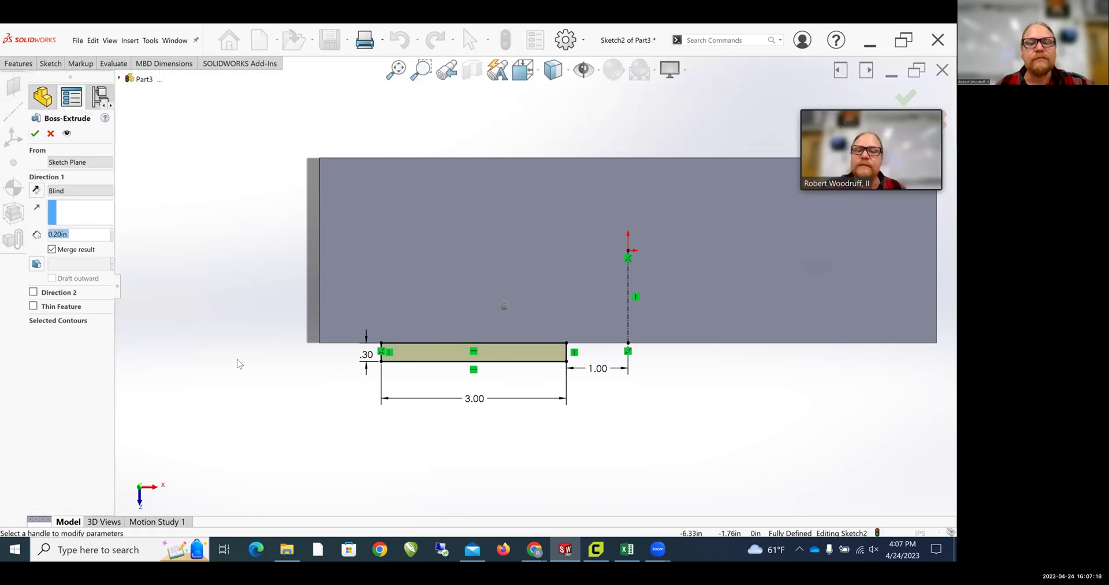
pyautogui.moveTo(235, 347)
pyautogui.mouseDown(button='middle')
pyautogui.moveTo(250, 156)
pyautogui.moveTo(497, 280)
pyautogui.mouseUp(button='middle')
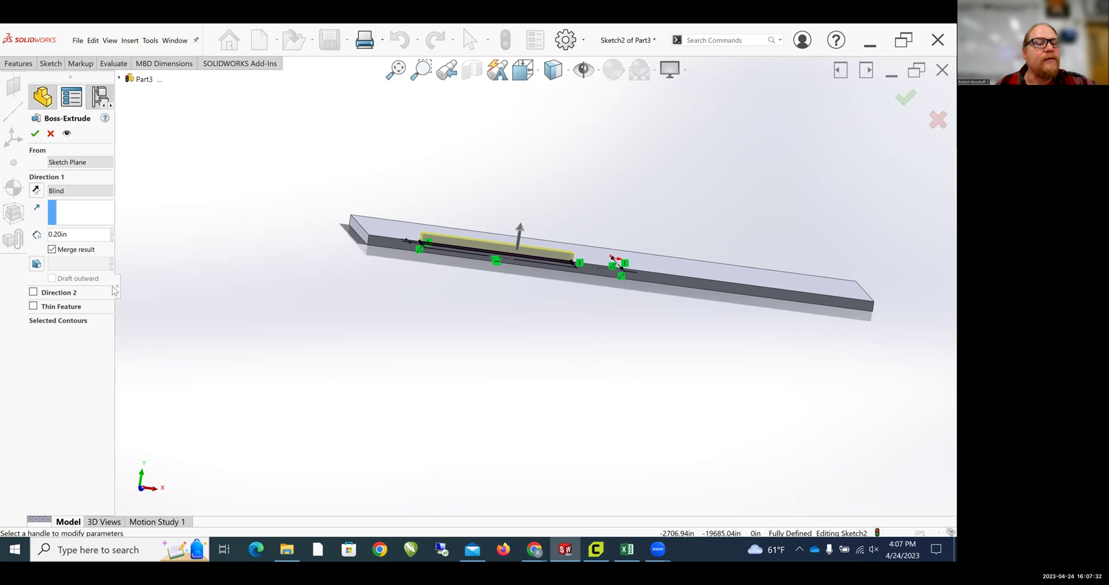
pyautogui.moveTo(115, 291); pyautogui.dragTo(169, 289)
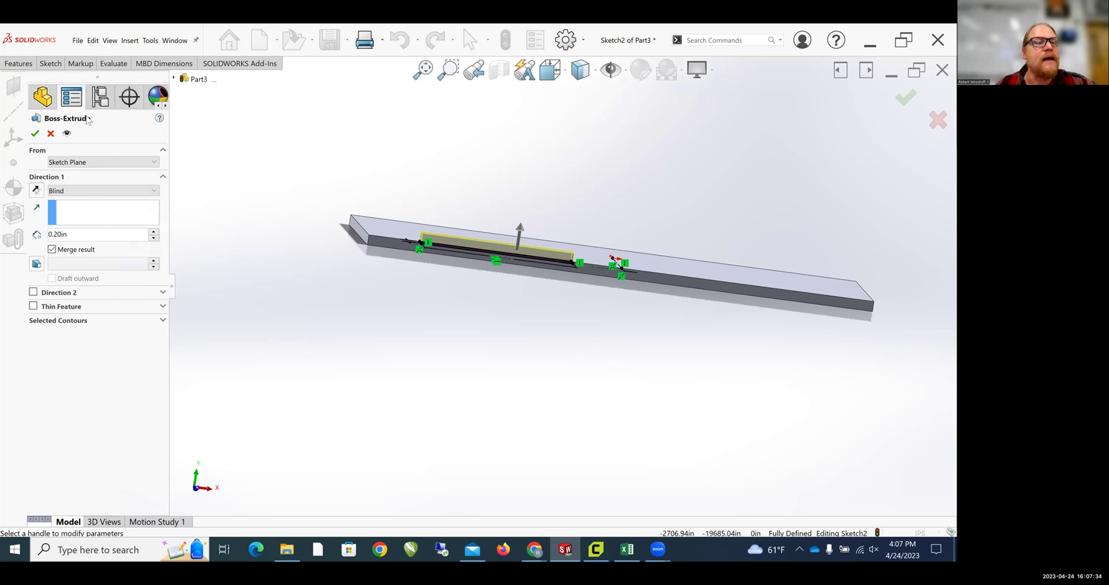
pyautogui.click(112, 193)
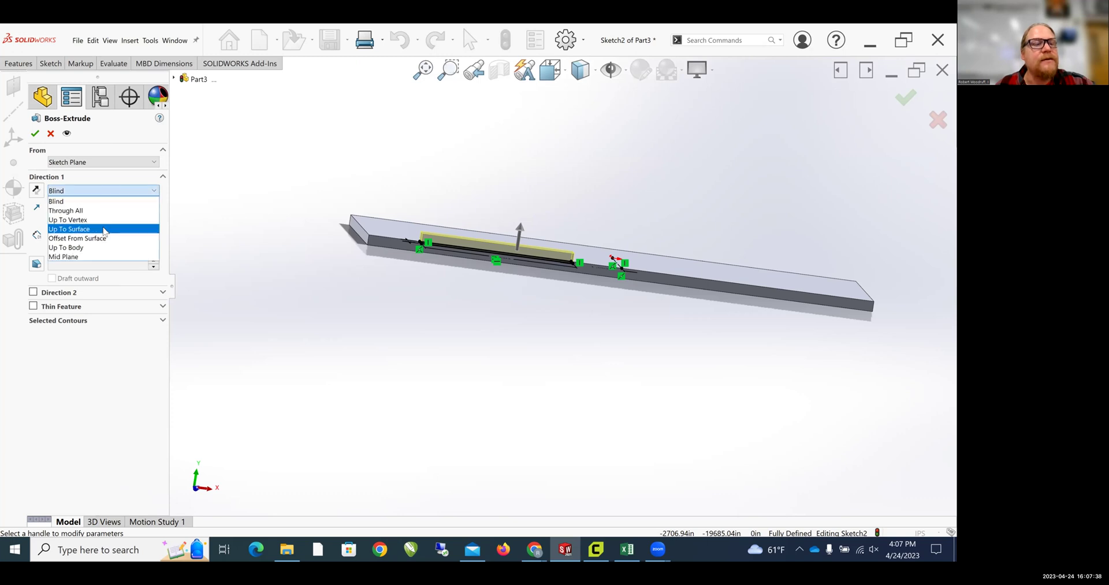
pyautogui.click(104, 230)
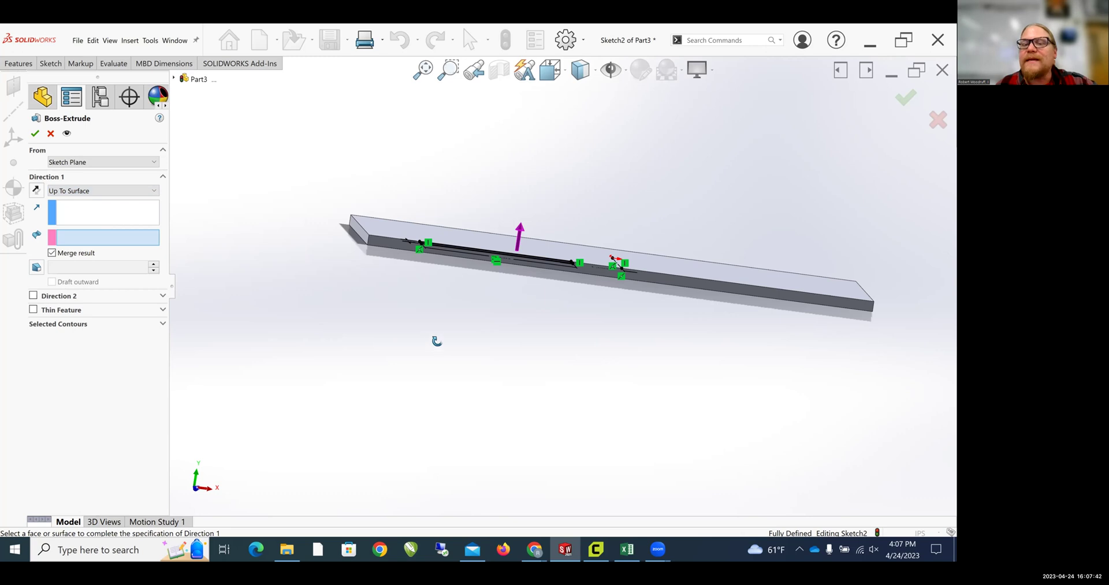
pyautogui.moveTo(436, 339); pyautogui.dragTo(433, 292, button='middle')
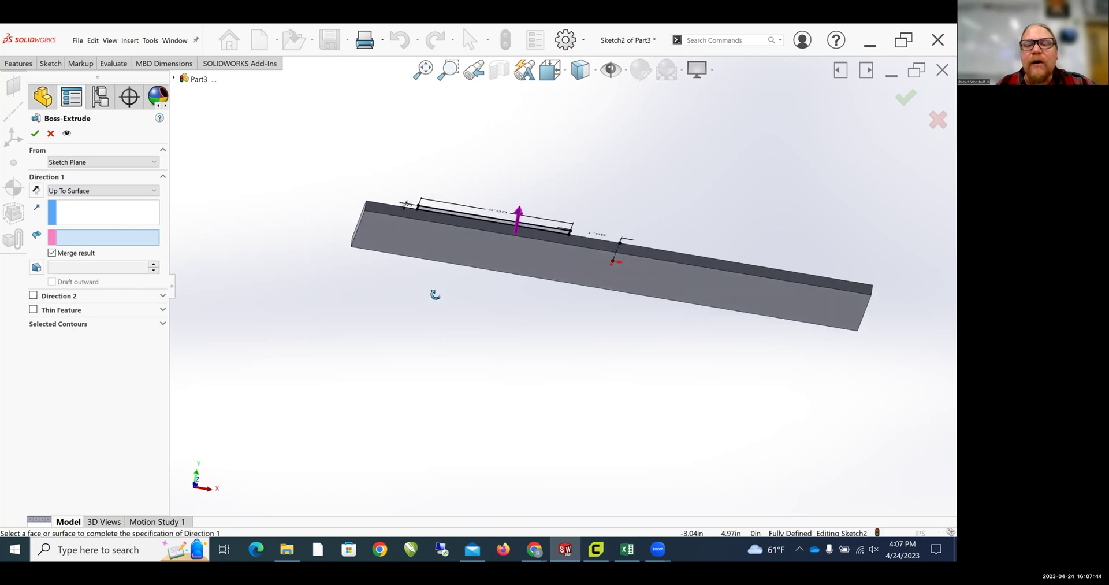
pyautogui.click(450, 241)
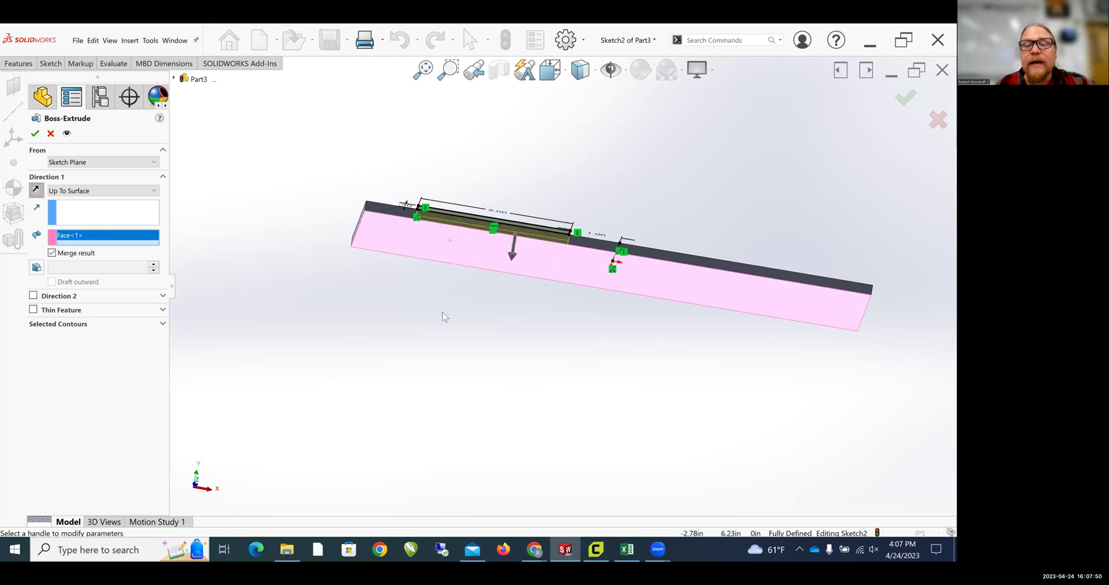
pyautogui.moveTo(442, 312); pyautogui.dragTo(574, 272, button='middle')
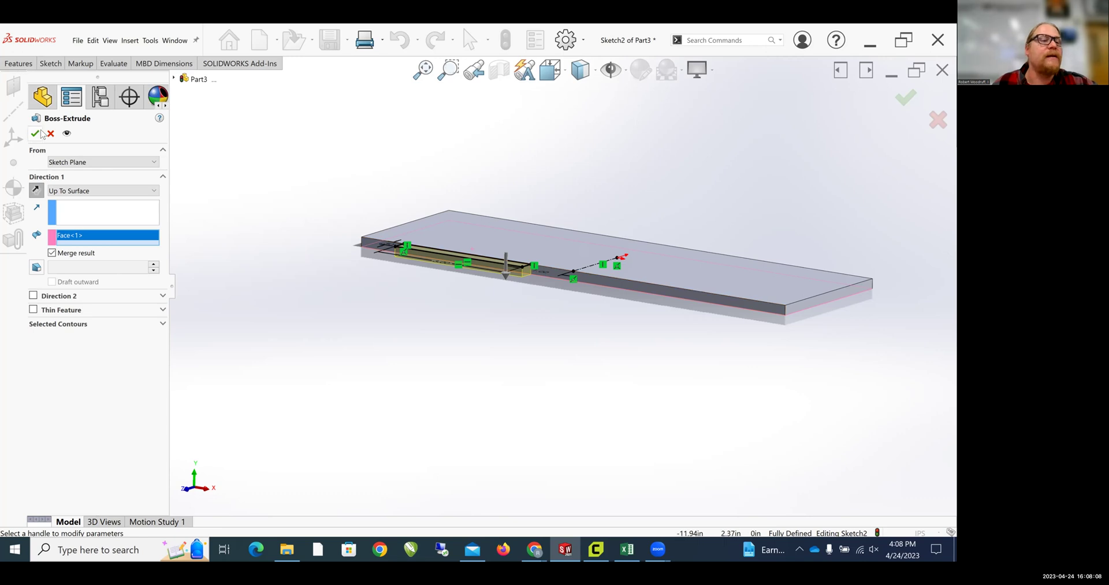
pyautogui.click(906, 97)
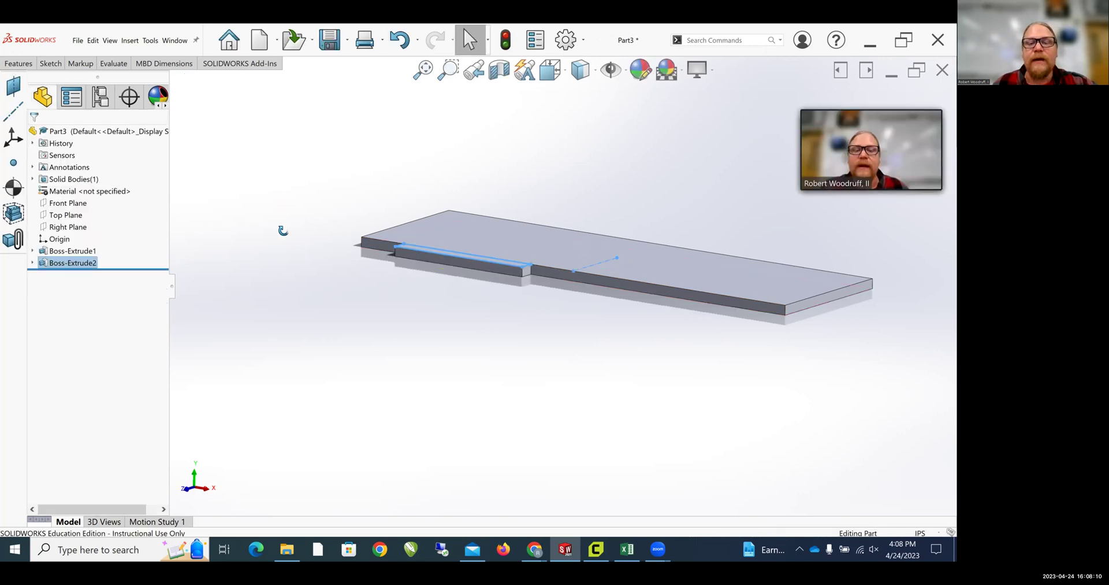
# - Start the Mirror feature from the Features tab
pyautogui.moveTo(279, 228)
pyautogui.mouseDown(button='middle')
pyautogui.moveTo(282, 309)
pyautogui.moveTo(447, 234)
pyautogui.mouseUp(button='middle')
pyautogui.scroll(-2, 450, 238)
pyautogui.scroll(2, 449, 238)
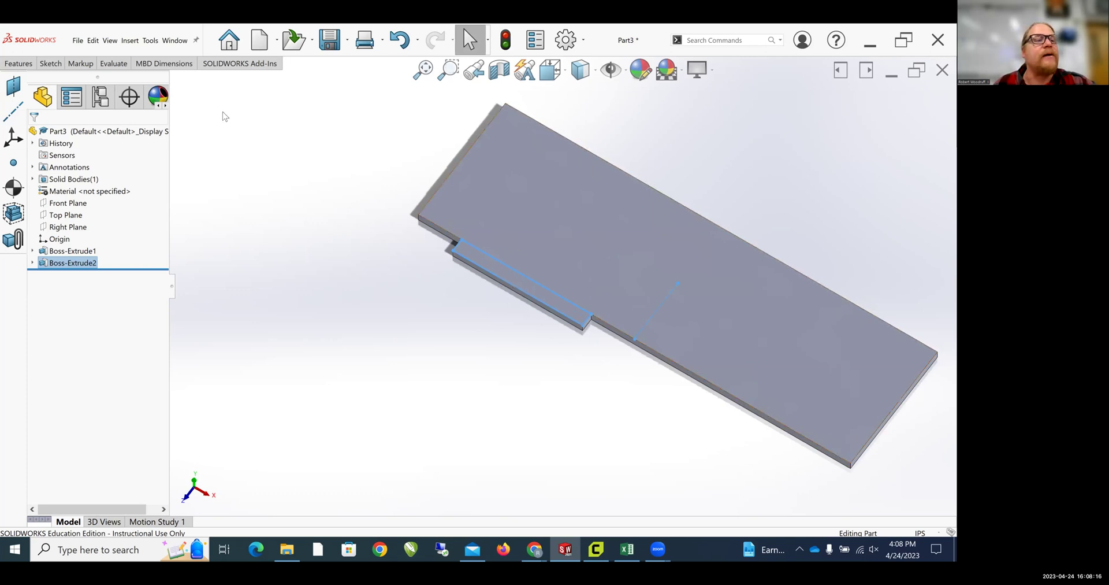
pyautogui.click(25, 65)
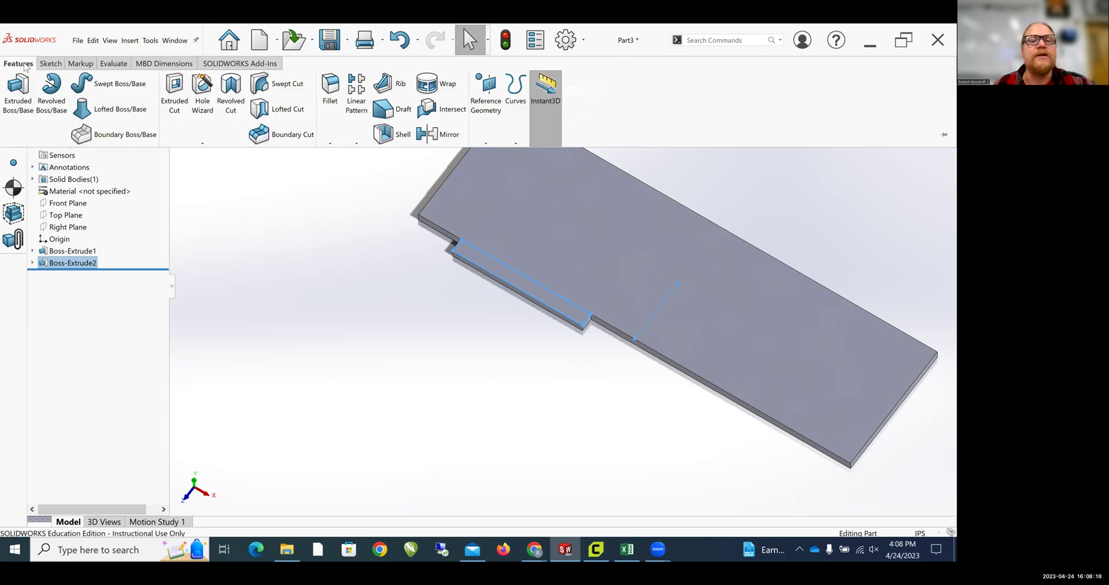
pyautogui.click(429, 136)
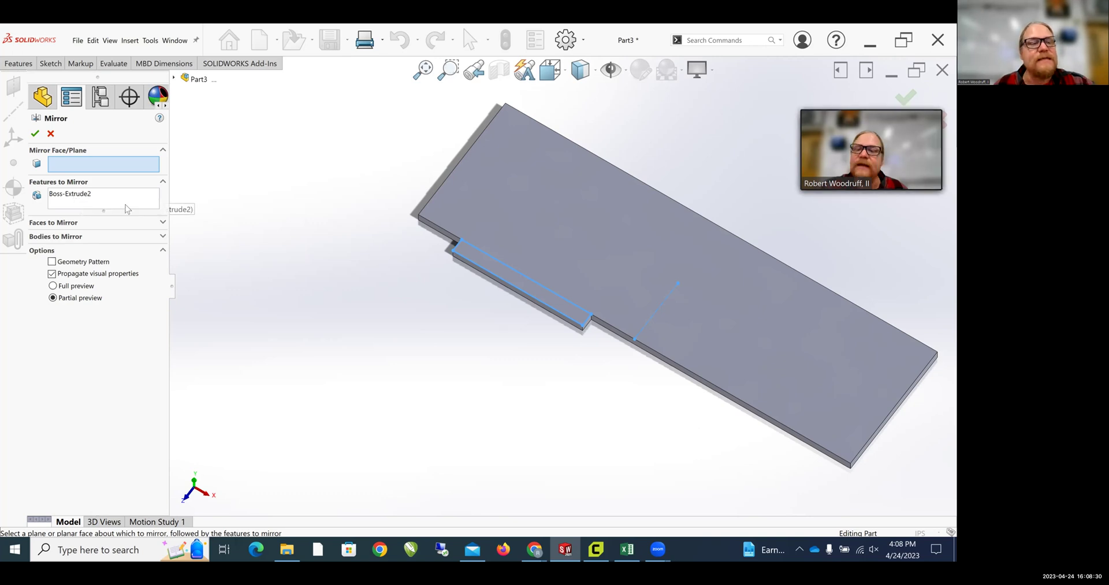
# - Clear the pre-filled Boss-Extrude2 from the Features to Mirror list
pyautogui.click(93, 201)
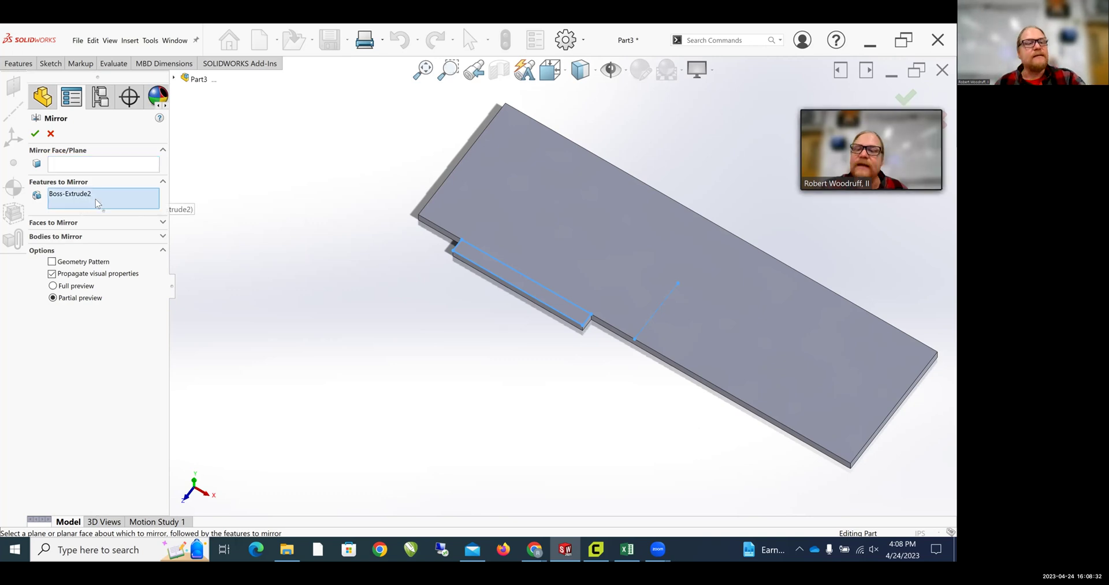
pyautogui.click(93, 195)
pyautogui.press('Delete')
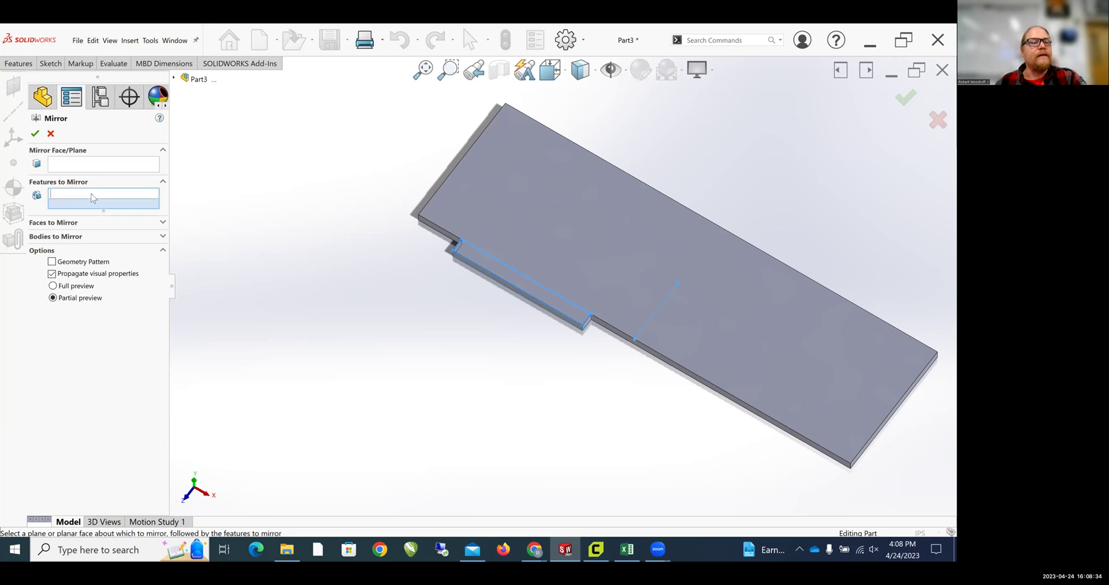
pyautogui.click(213, 206)
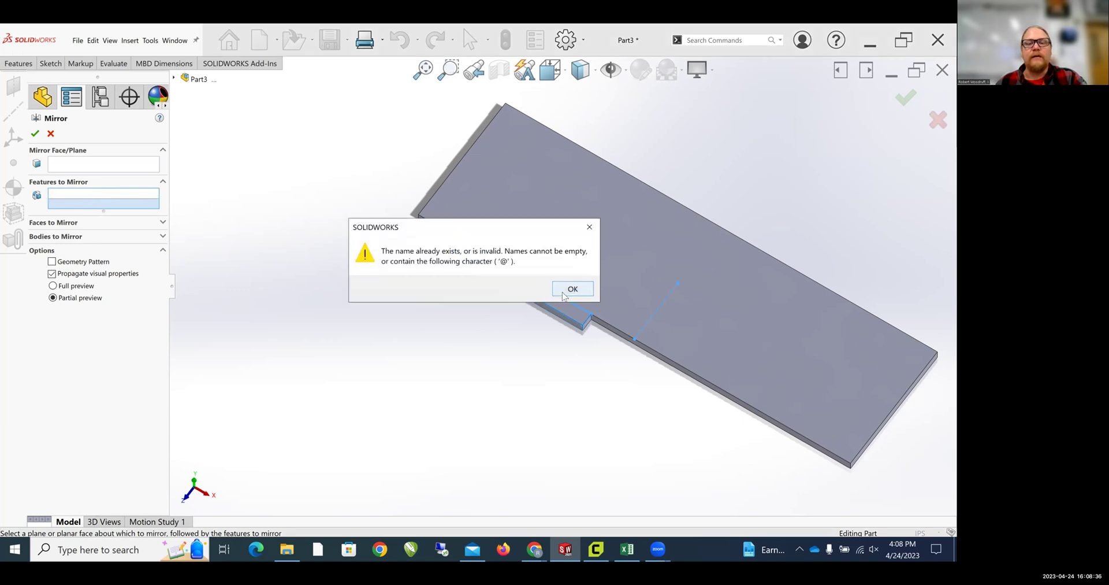
pyautogui.press('Return')
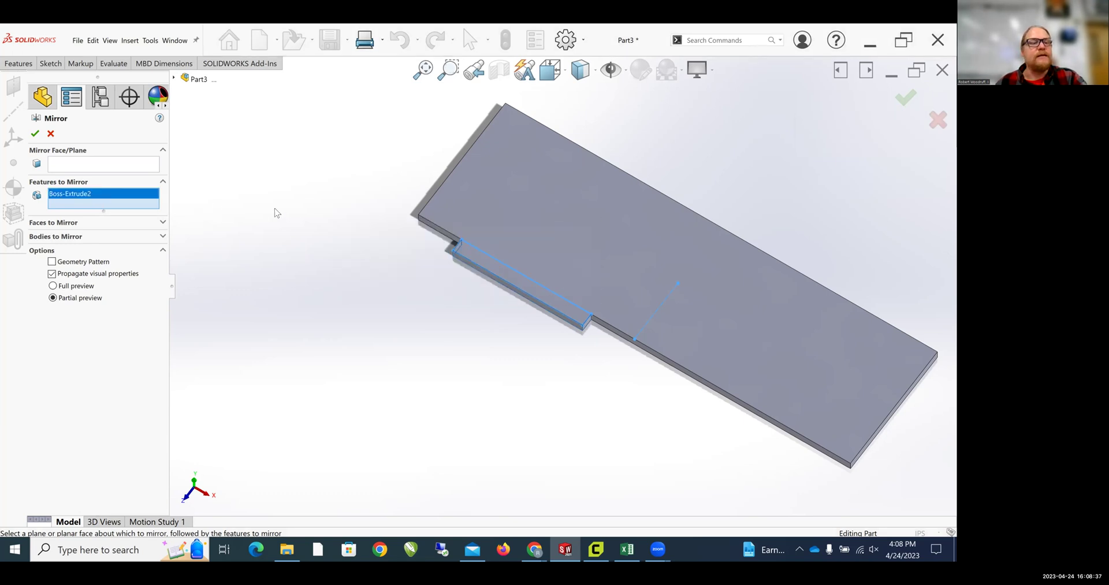
pyautogui.rightClick(88, 199)
pyautogui.click(148, 200)
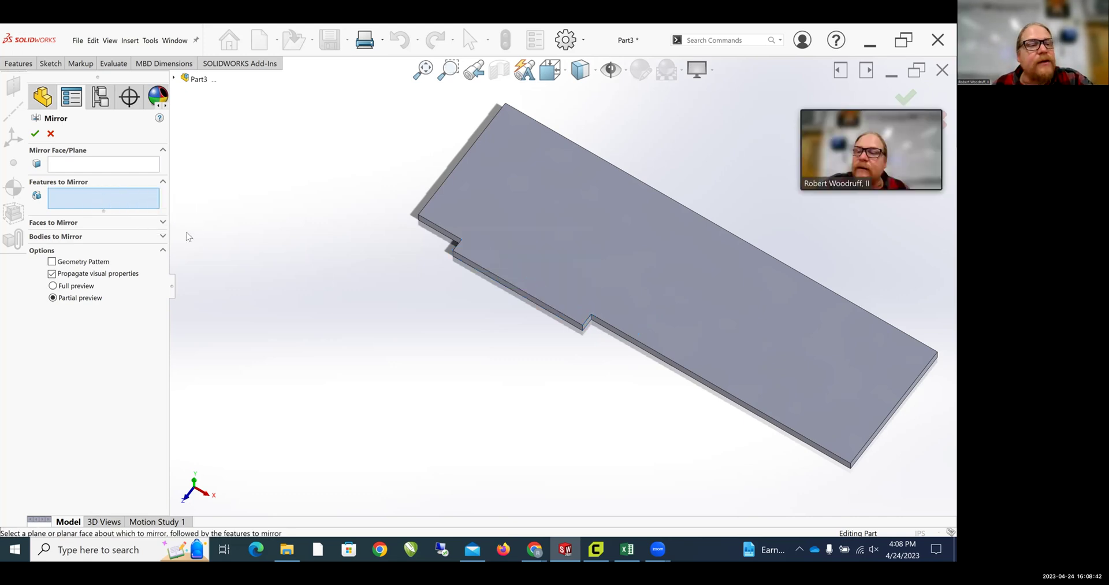
# - Select Boss-Extrude2 from the flyout feature tree as the feature to mirror
pyautogui.click(118, 167)
pyautogui.click(118, 203)
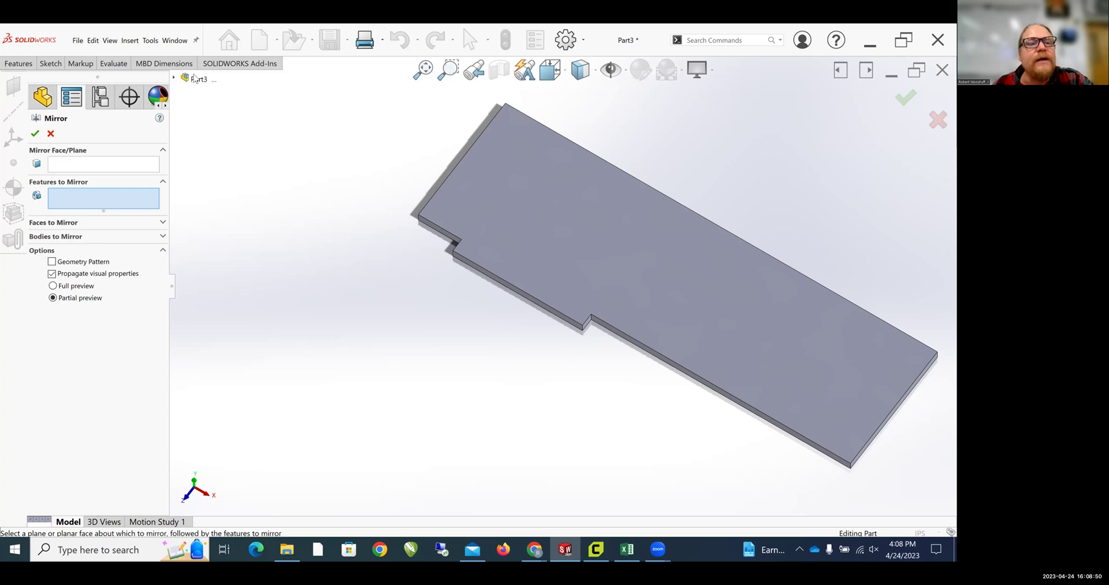
pyautogui.click(174, 79)
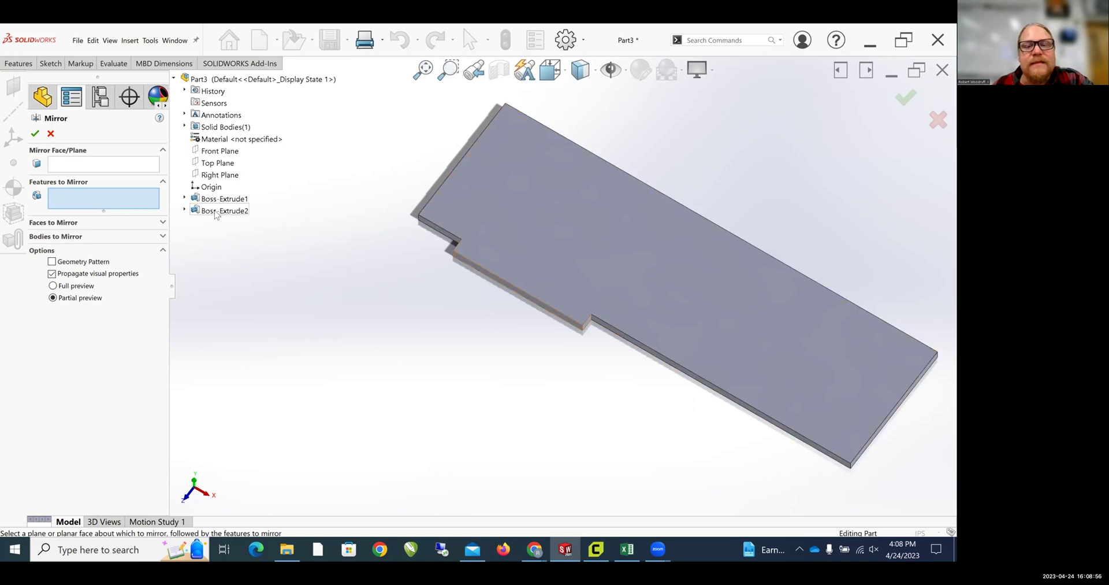
pyautogui.click(215, 211)
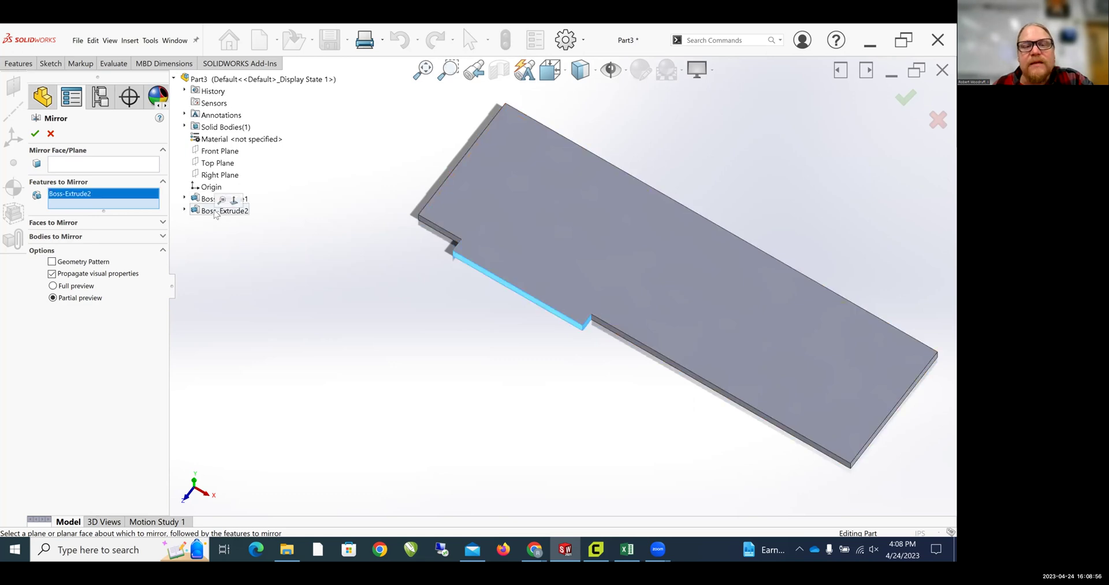
# - Mirror it across the Front Plane with full preview and accept
pyautogui.click(95, 167)
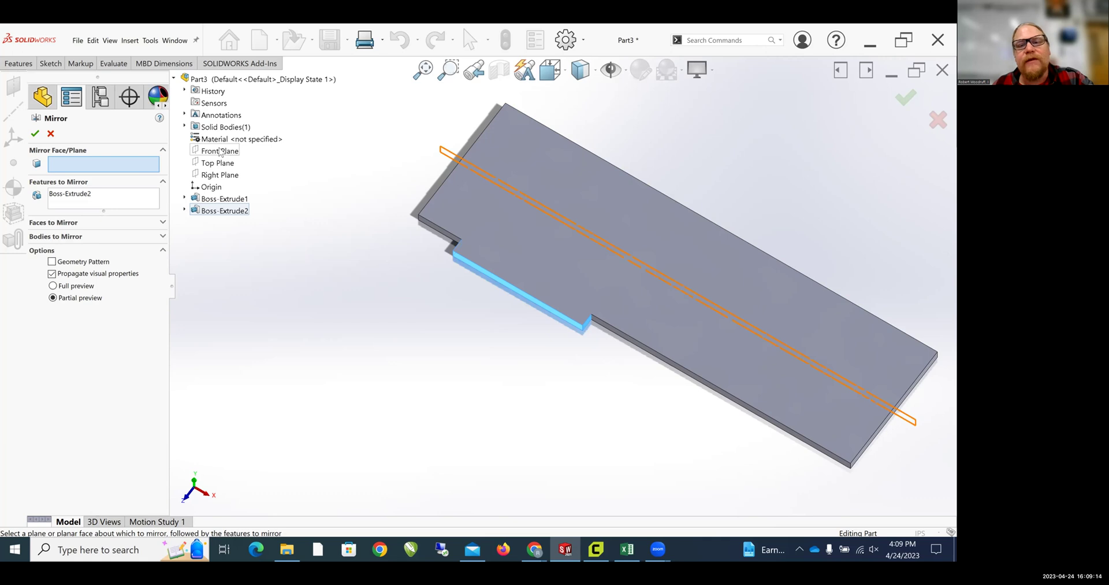
pyautogui.click(219, 152)
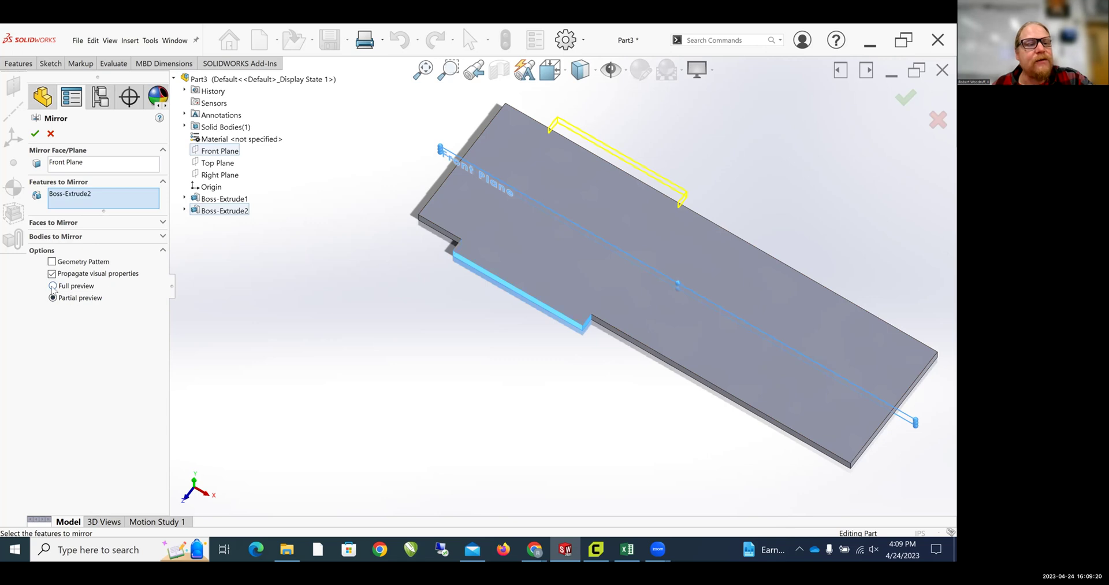
pyautogui.click(52, 285)
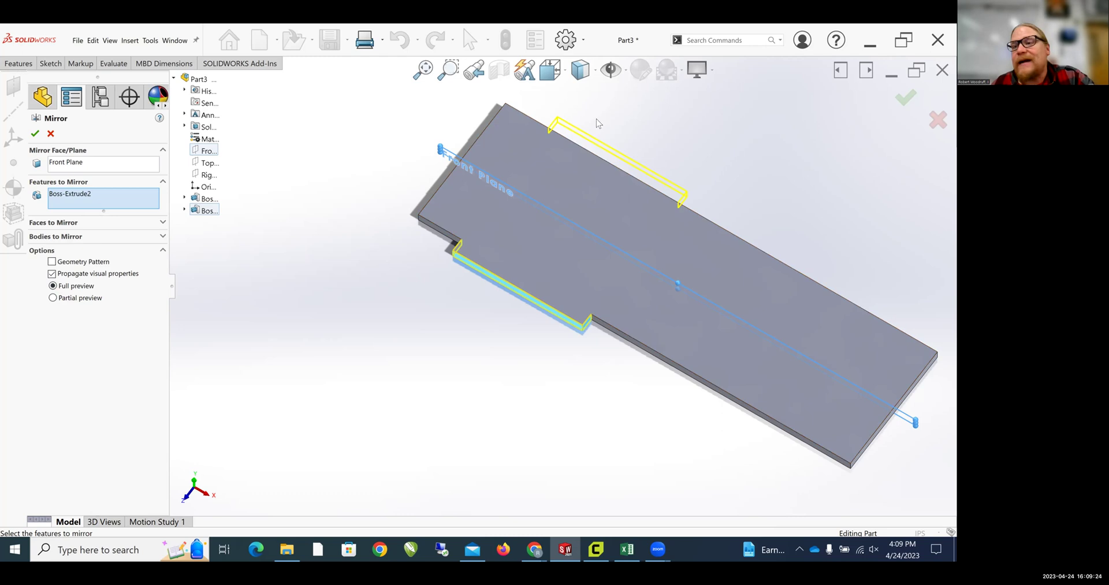
pyautogui.click(905, 97)
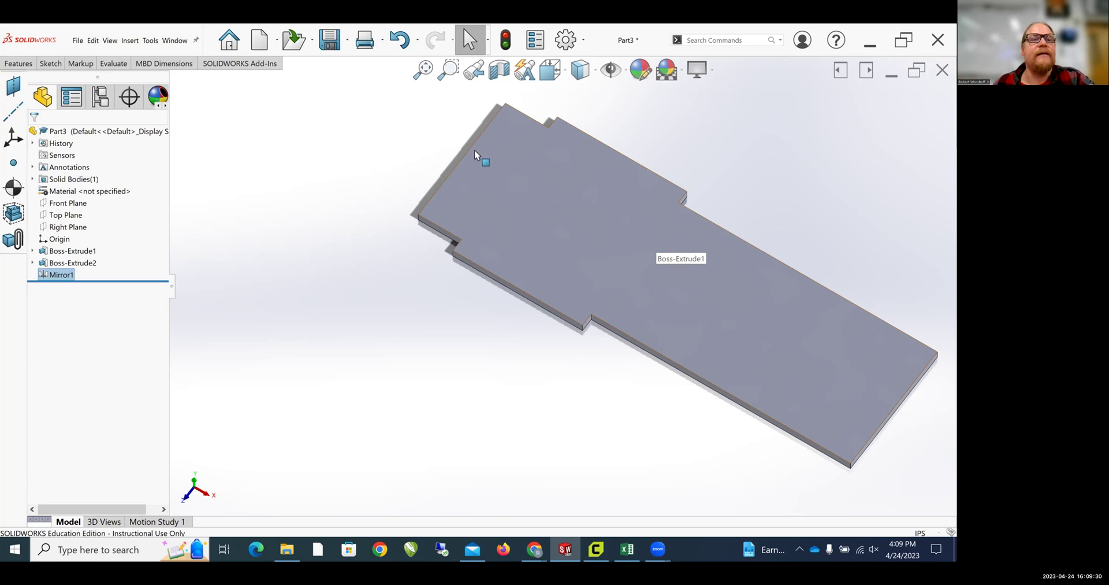
# - Mirror Mirror1 and Boss-Extrude2 across the Right Plane to add tabs on the other long edge
pyautogui.click(19, 63)
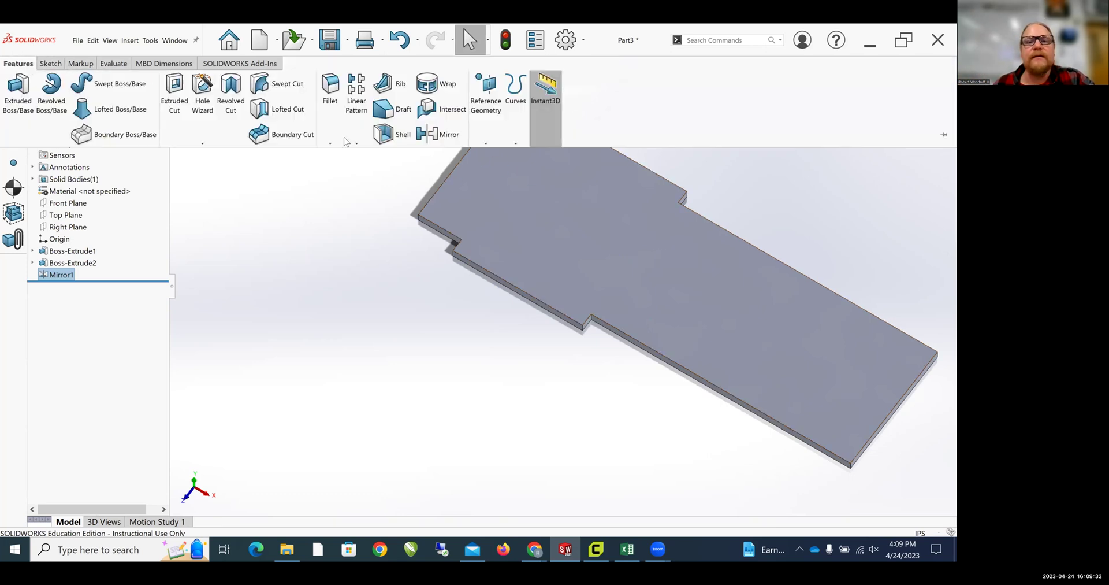
pyautogui.click(435, 136)
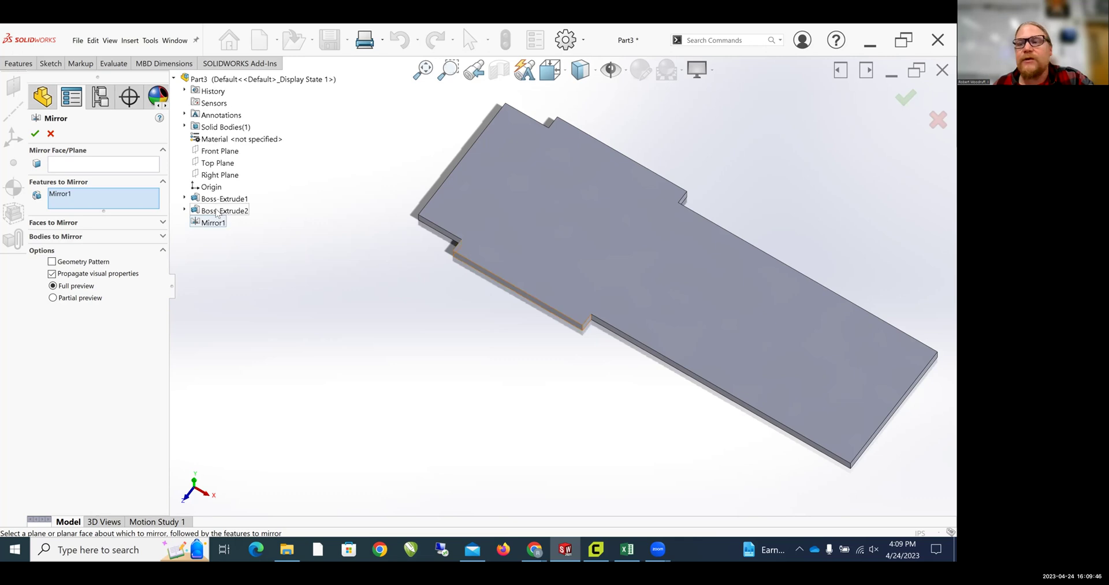
pyautogui.click(115, 197)
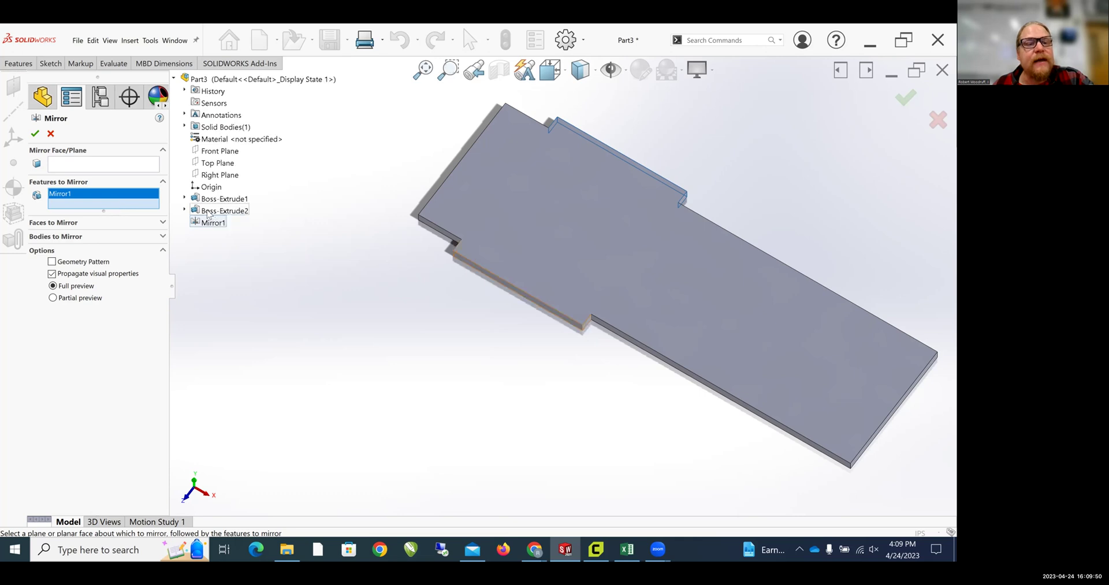
pyautogui.click(208, 212)
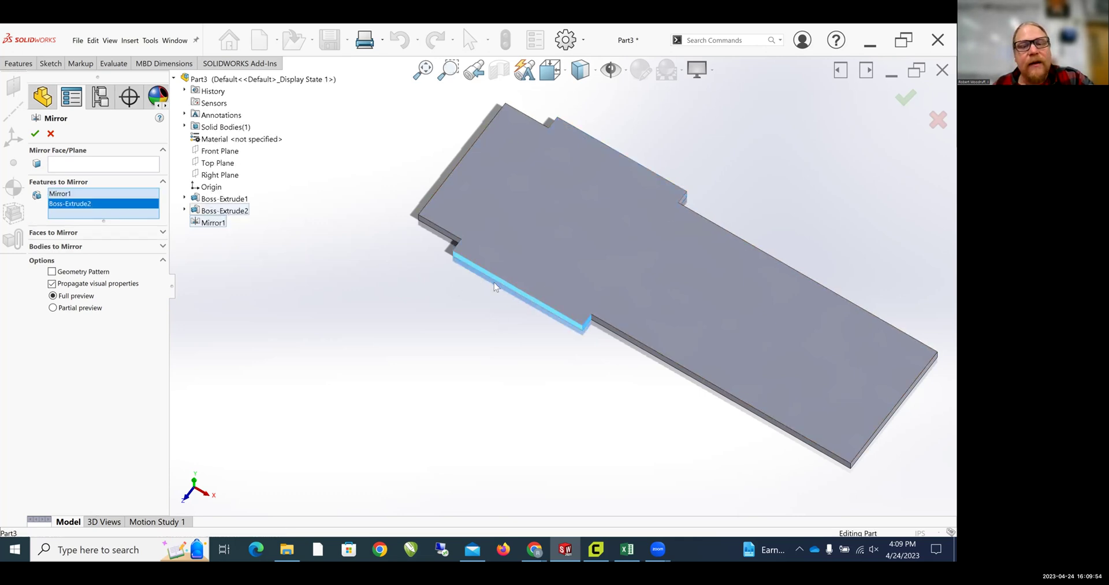
pyautogui.moveTo(761, 225); pyautogui.dragTo(703, 269, button='middle')
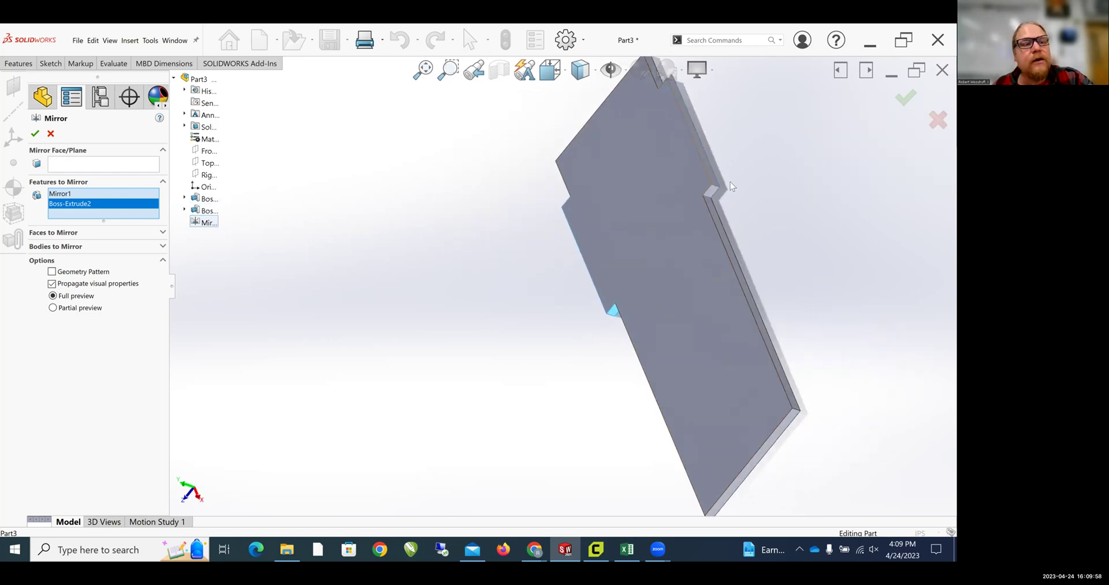
pyautogui.moveTo(325, 181); pyautogui.dragTo(396, 193, button='middle')
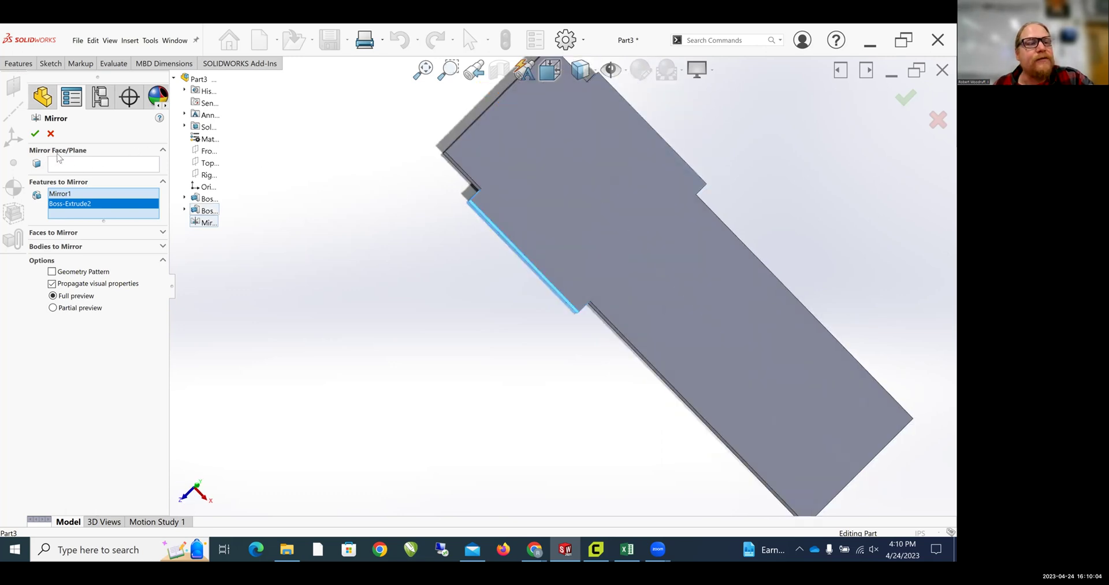
pyautogui.click(79, 166)
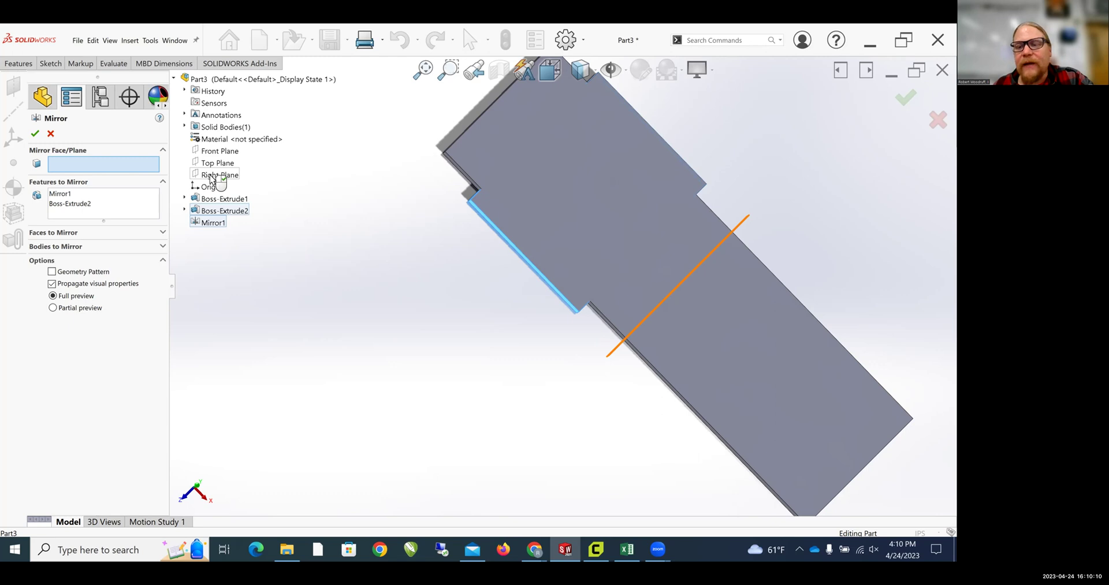
pyautogui.click(212, 175)
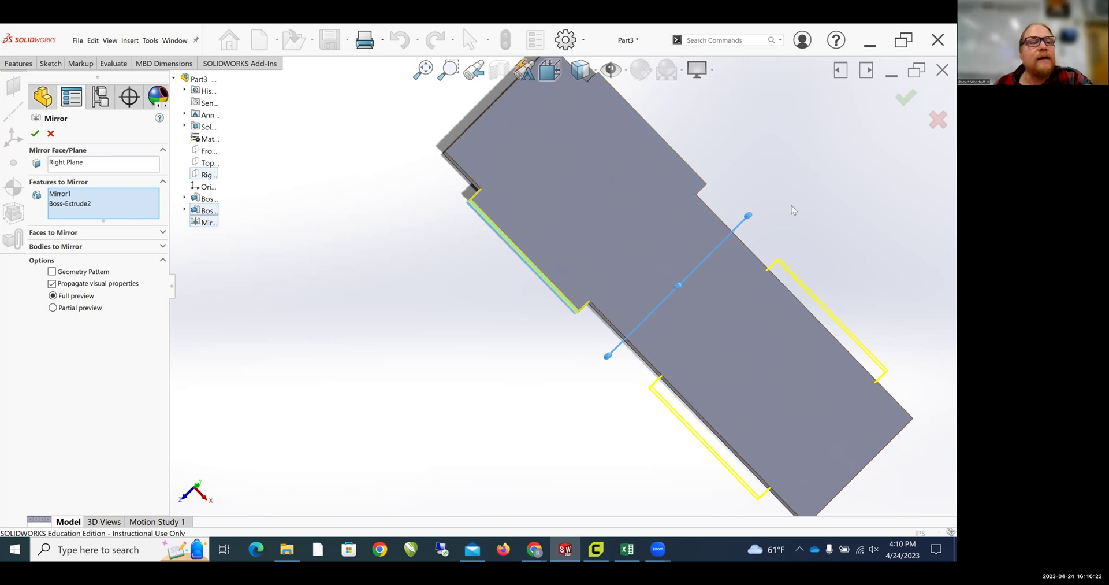
# - Commit Mirror2, switch to isometric view, and check Boss-Extrude1's 10.00 × 3.00 dimensions
pyautogui.click(34, 134)
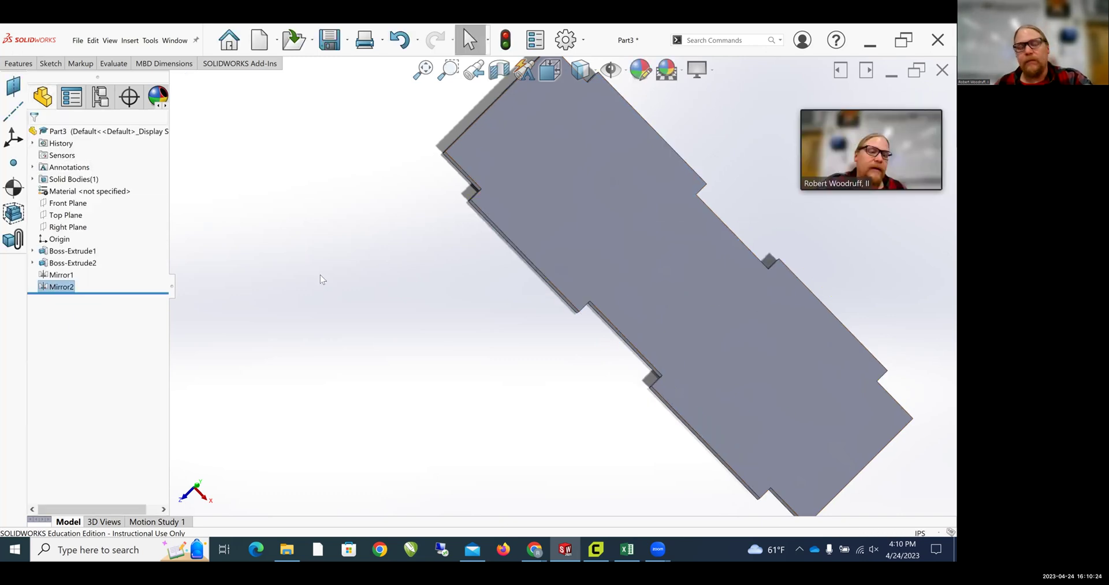
pyautogui.hotkey('ctrl', '7')
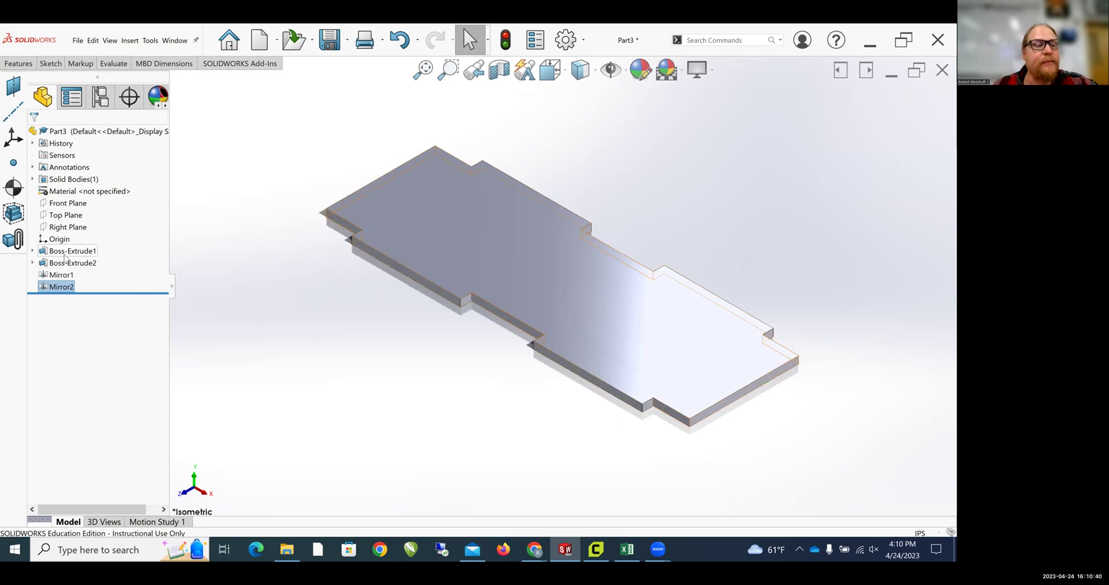
pyautogui.click(65, 255)
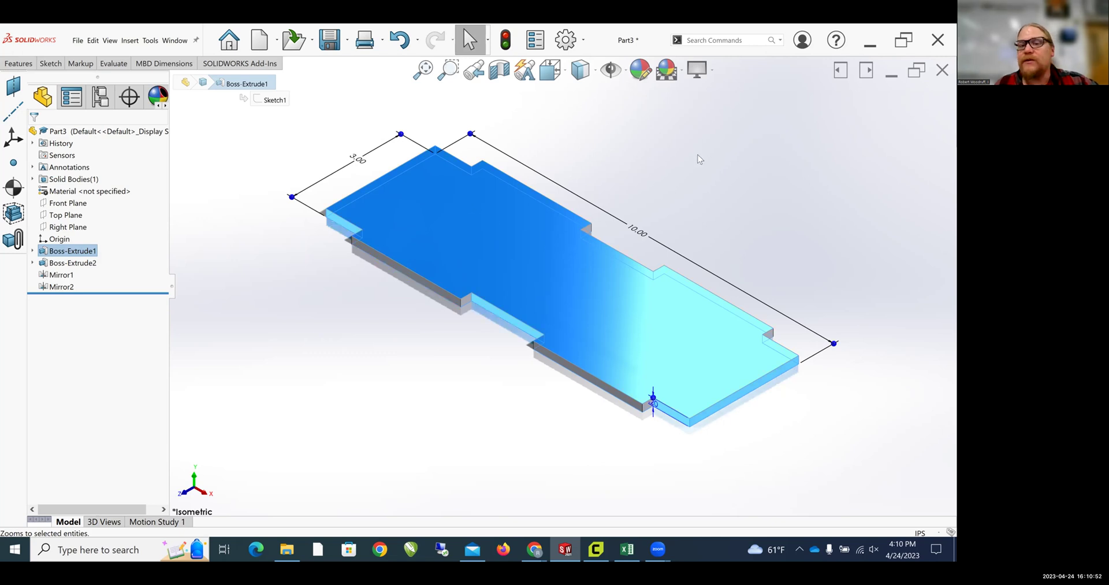
pyautogui.click(691, 217)
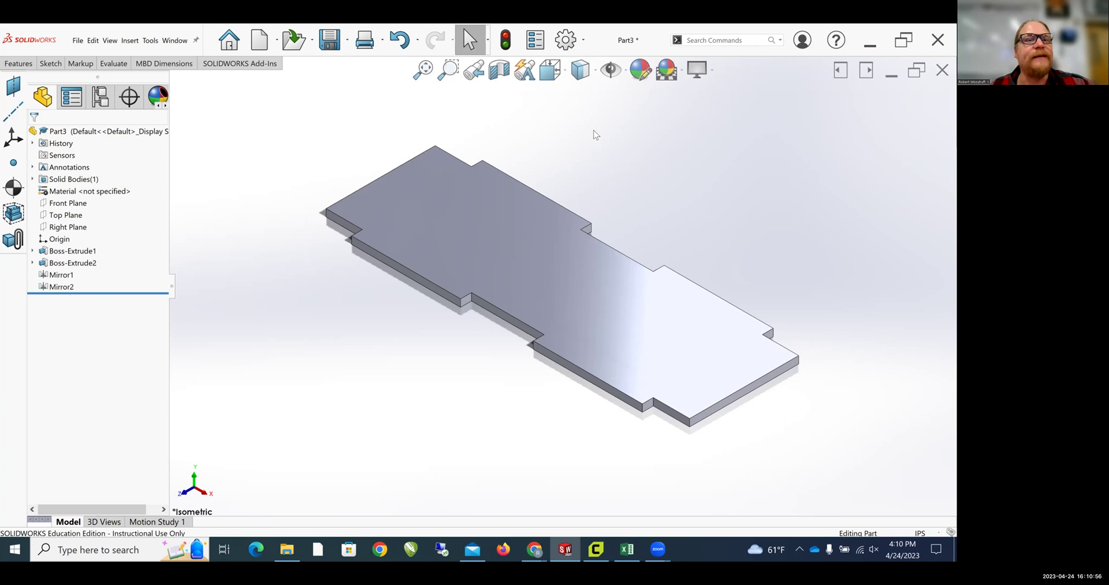
# - Start Save As for the part and browse This PC to the W: student drive
pyautogui.click(347, 48)
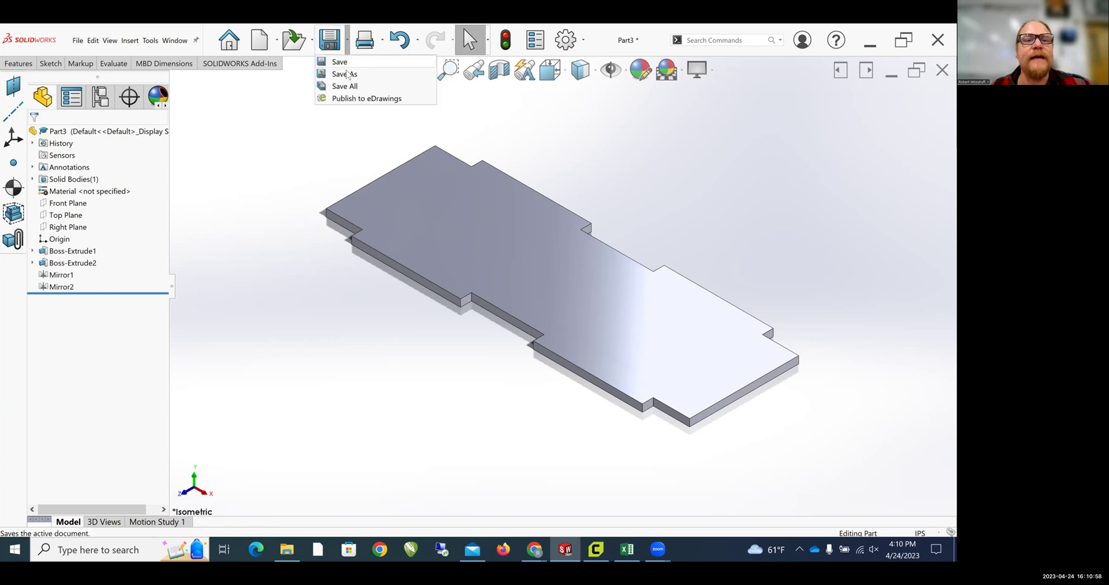
pyautogui.click(343, 72)
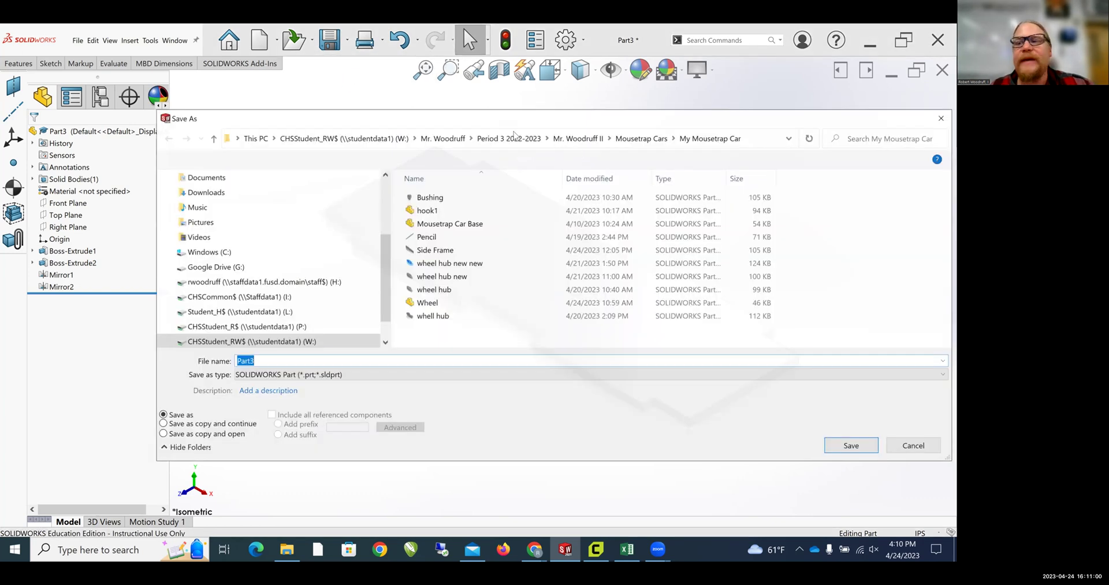
pyautogui.scroll(3, 250, 232)
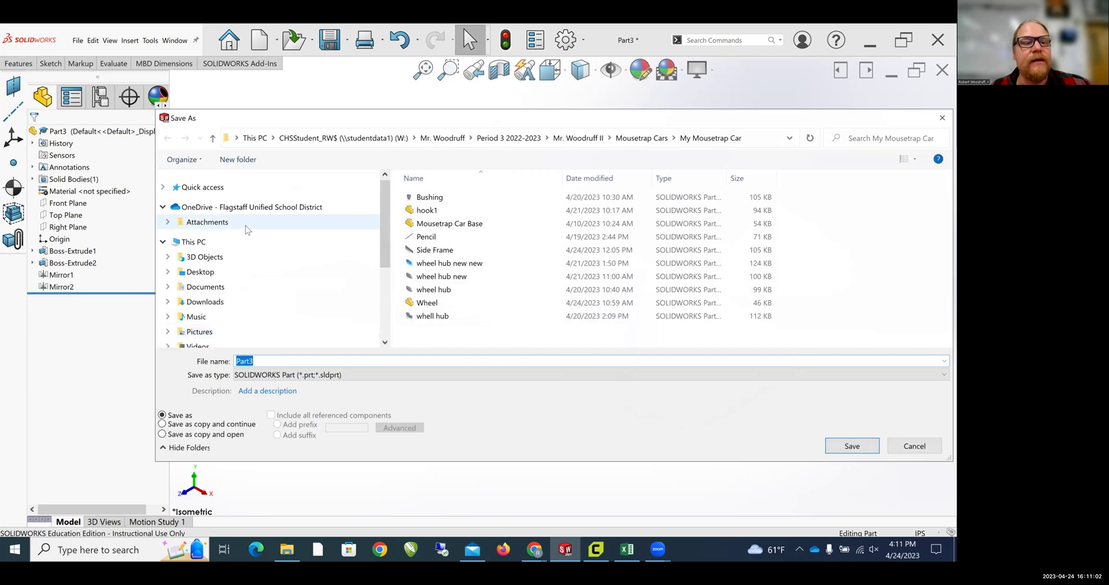
pyautogui.click(202, 242)
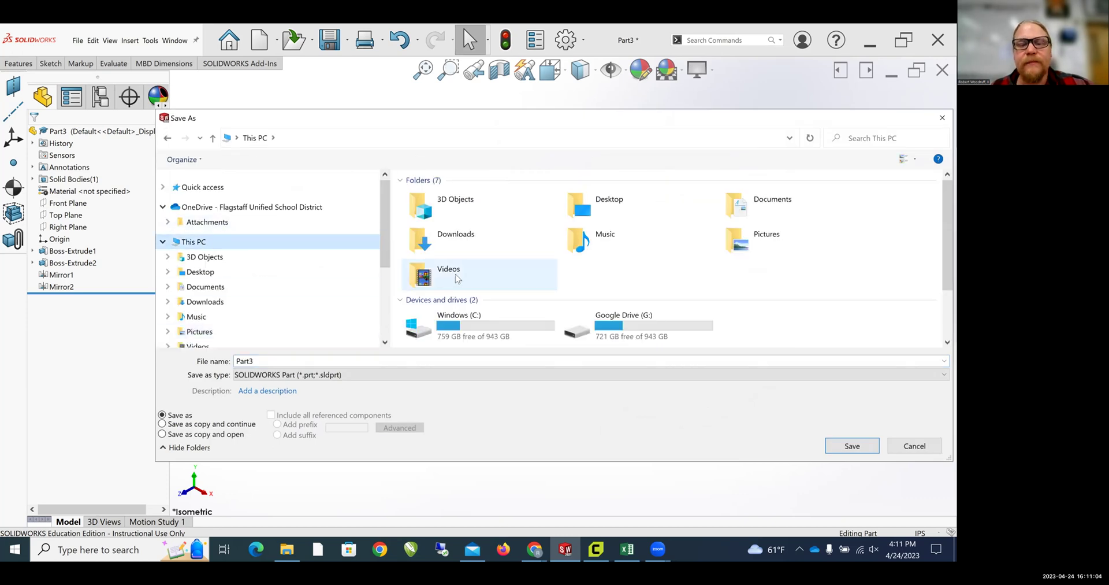
pyautogui.scroll(-3, 468, 324)
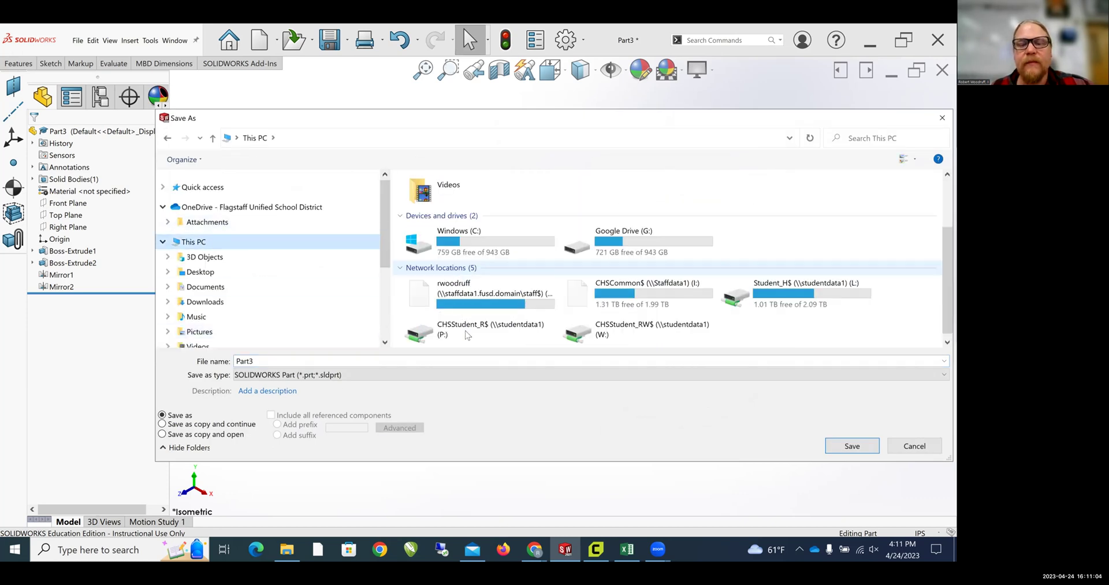
pyautogui.doubleClick(635, 324)
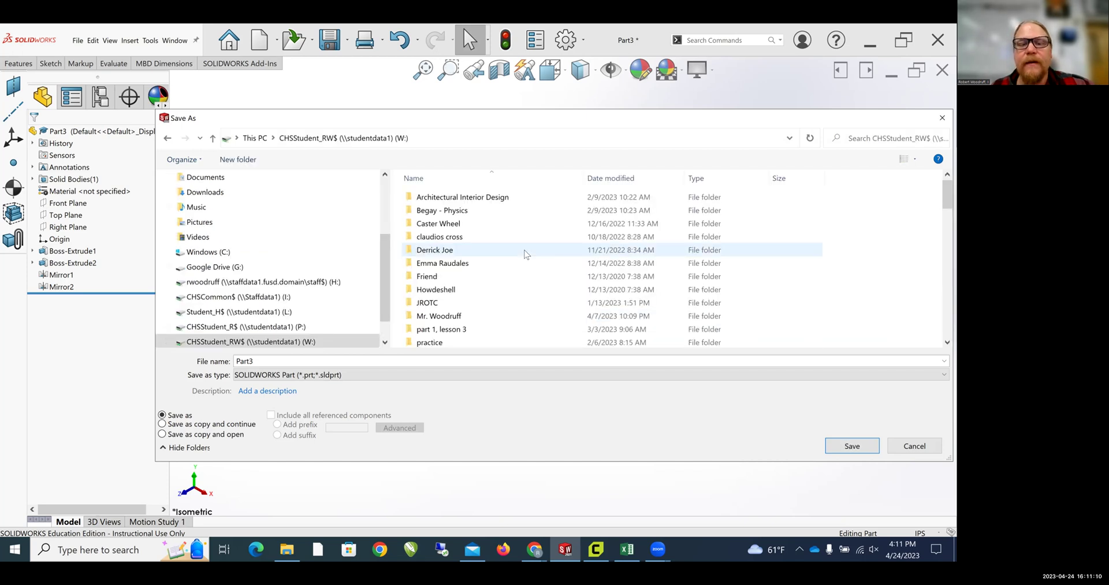
# - Go through the teacher's folder and Period 6 2022-2023 into the personal subfolder
pyautogui.scroll(-1, 523, 260)
pyautogui.doubleClick(497, 288)
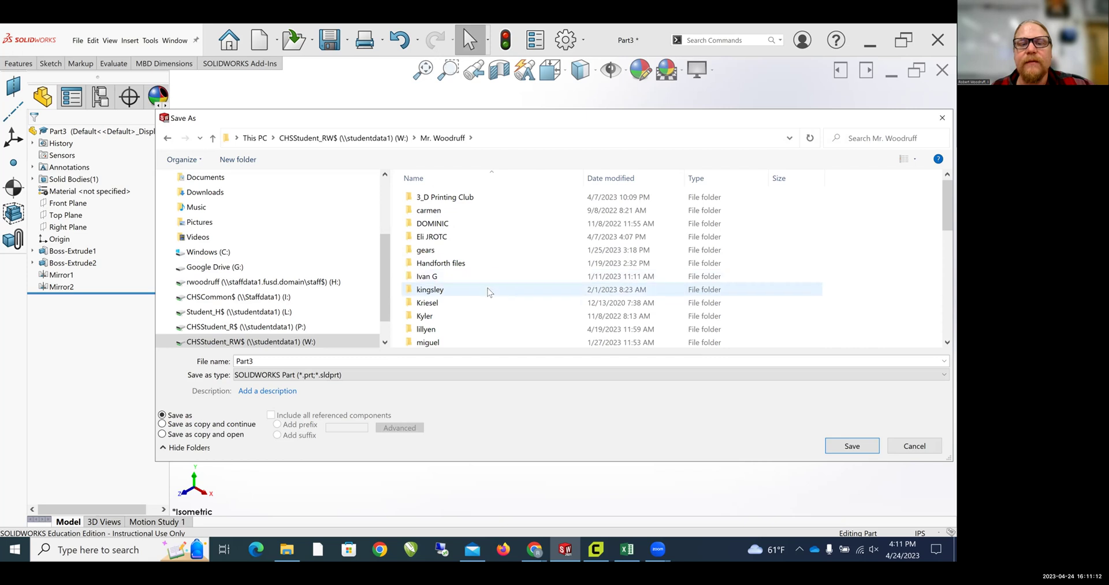
pyautogui.scroll(-3, 488, 291)
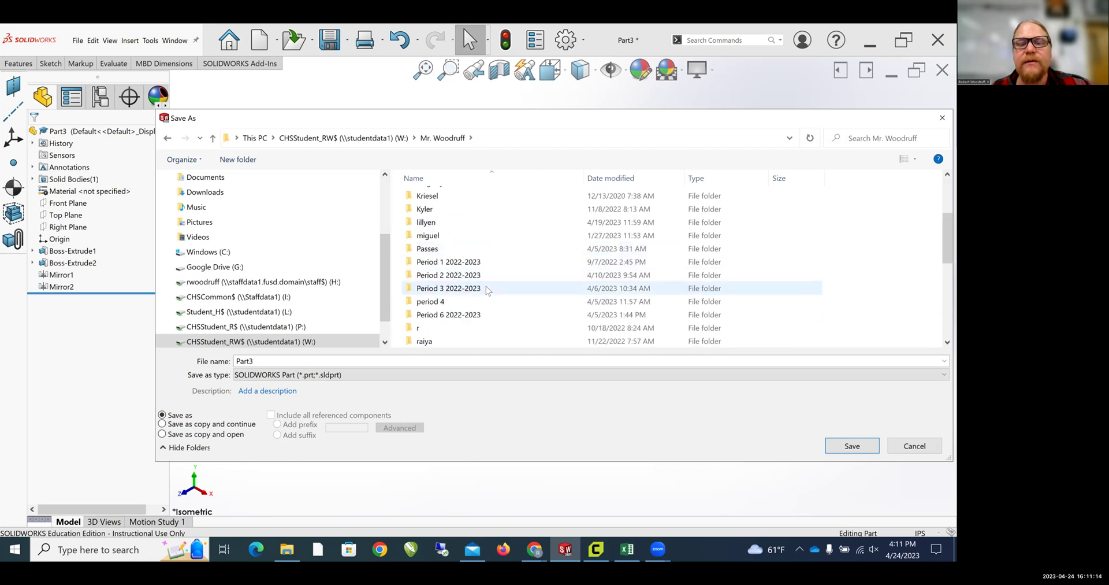
pyautogui.doubleClick(474, 314)
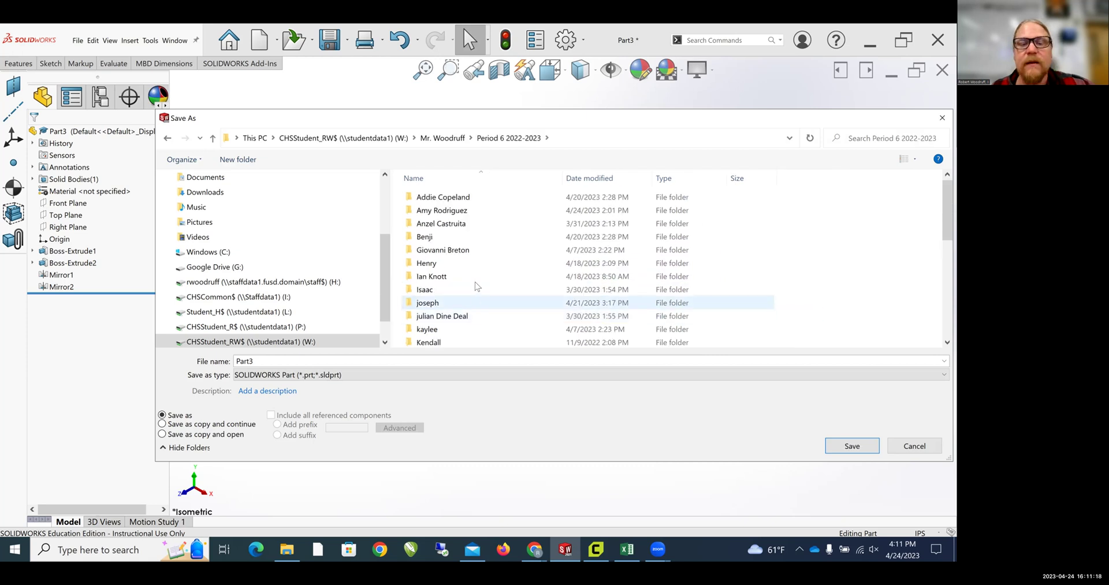
pyautogui.scroll(-6, 475, 282)
pyautogui.scroll(2, 479, 269)
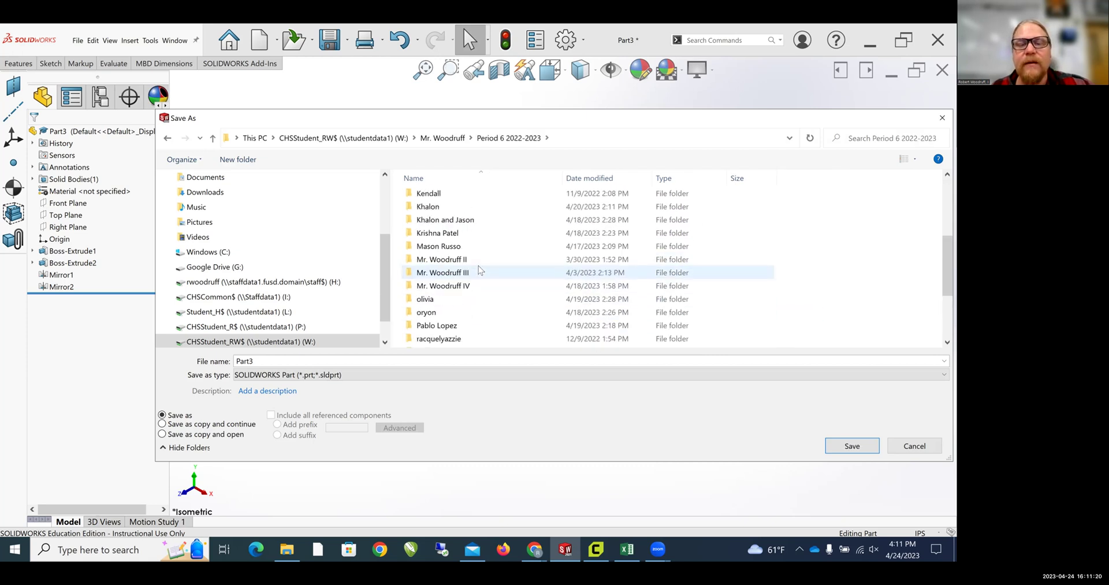
pyautogui.doubleClick(477, 274)
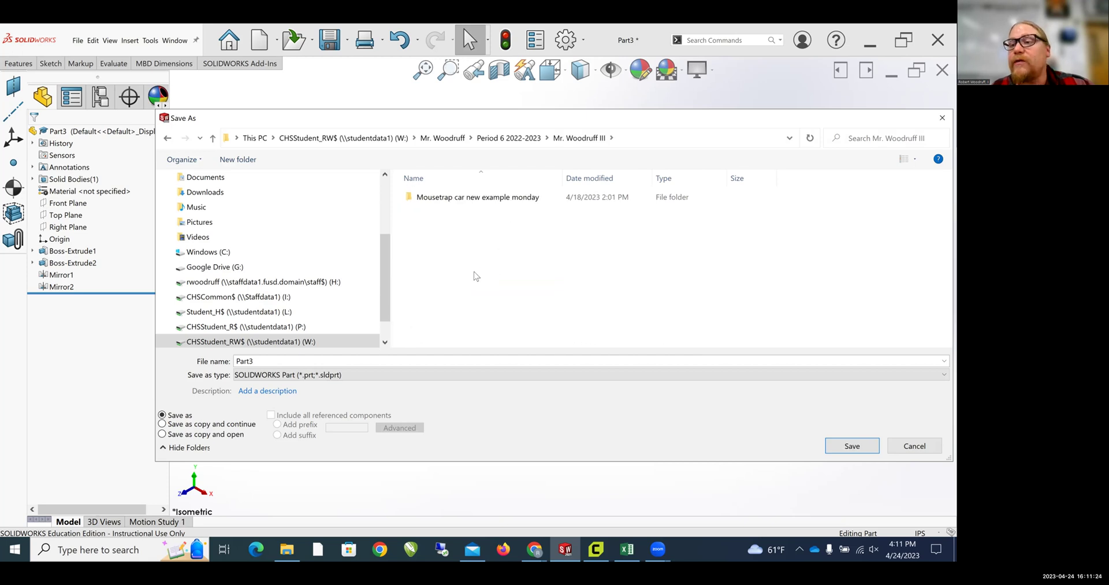
# - Create a new folder named 'My Mousetrap car' in the current location
pyautogui.rightClick(473, 240)
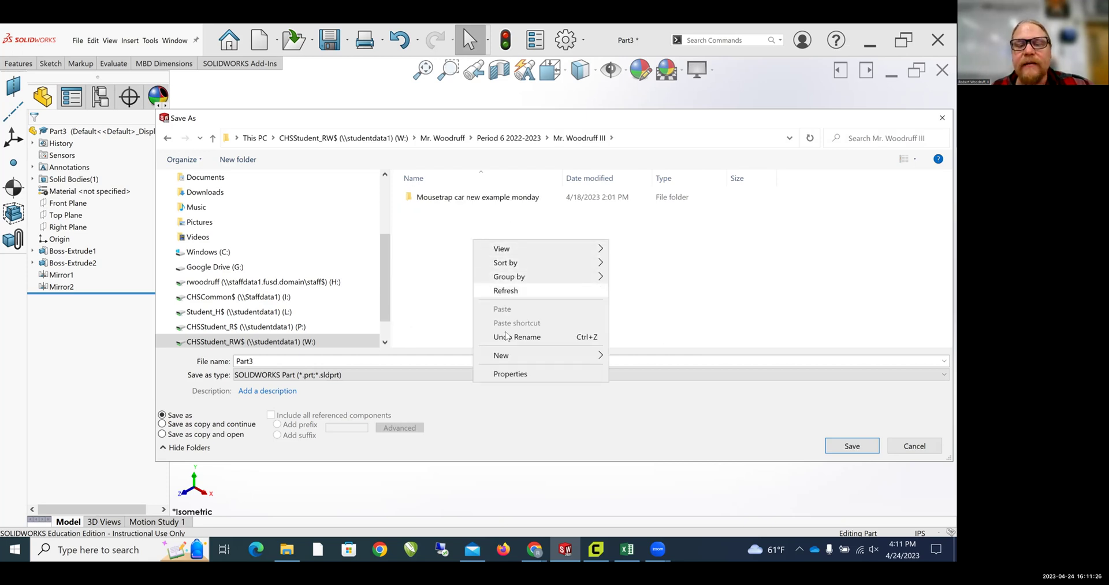
pyautogui.moveTo(515, 355)
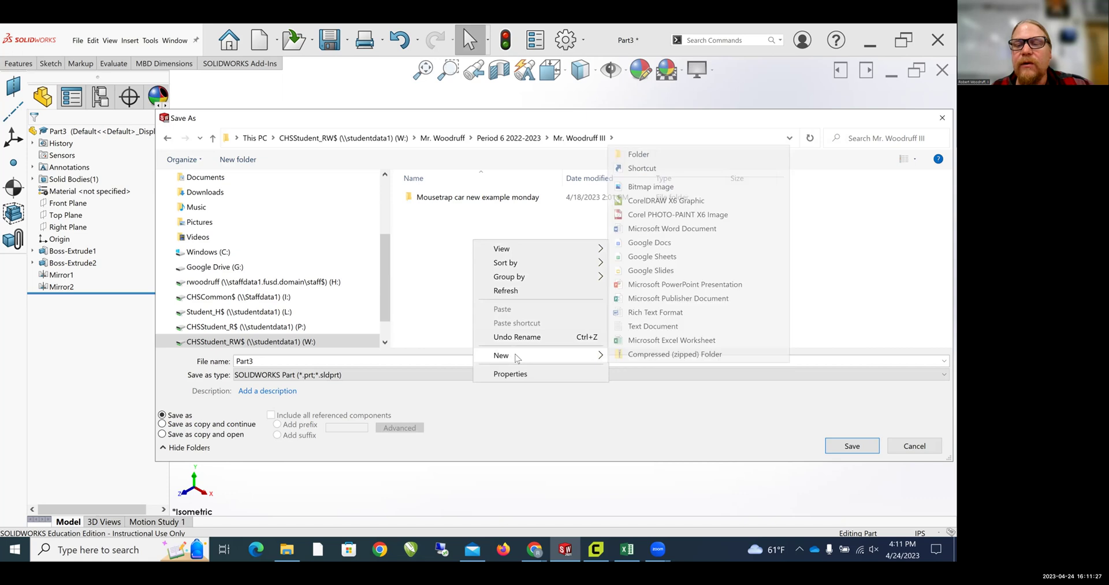
pyautogui.click(655, 157)
pyautogui.write('M')
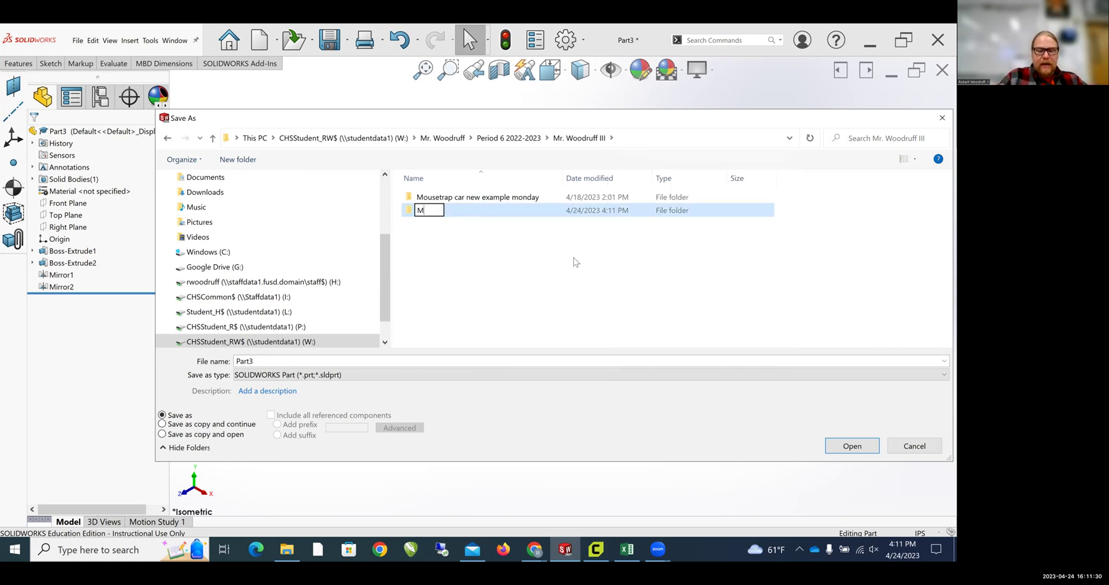
pyautogui.write('y Mousetrap car')
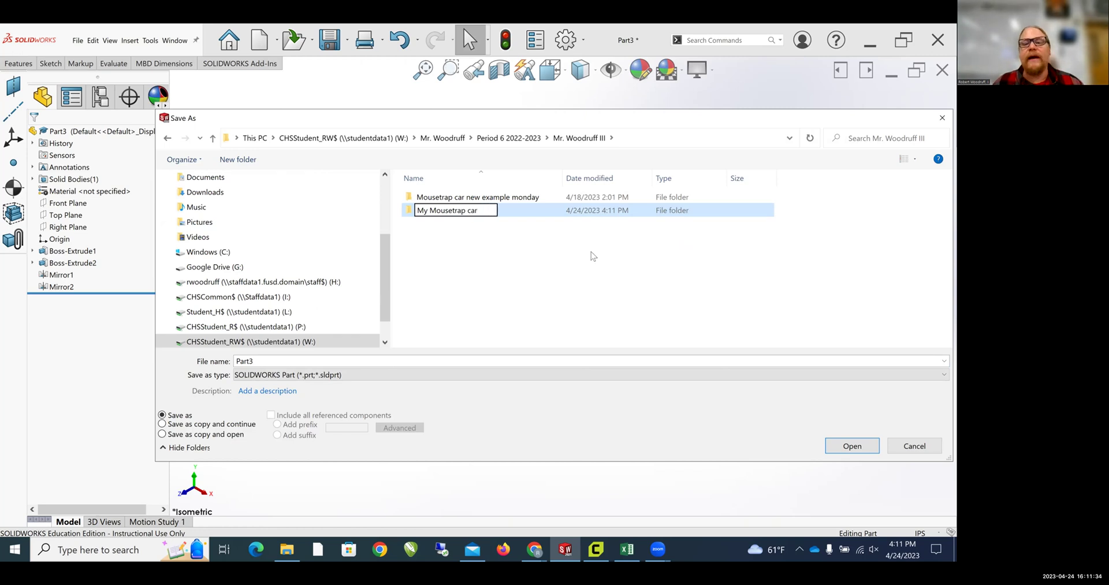
pyautogui.press('Return')
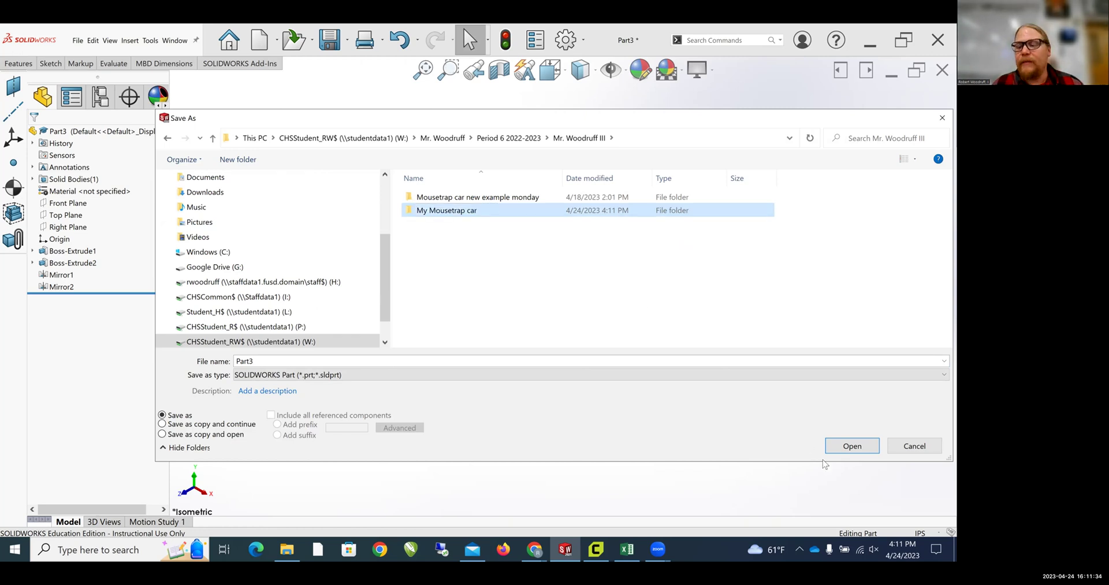
# - Open 'My Mousetrap car' and change the file name from Part3 to 'Mousetrap car base'
pyautogui.doubleClick(623, 213)
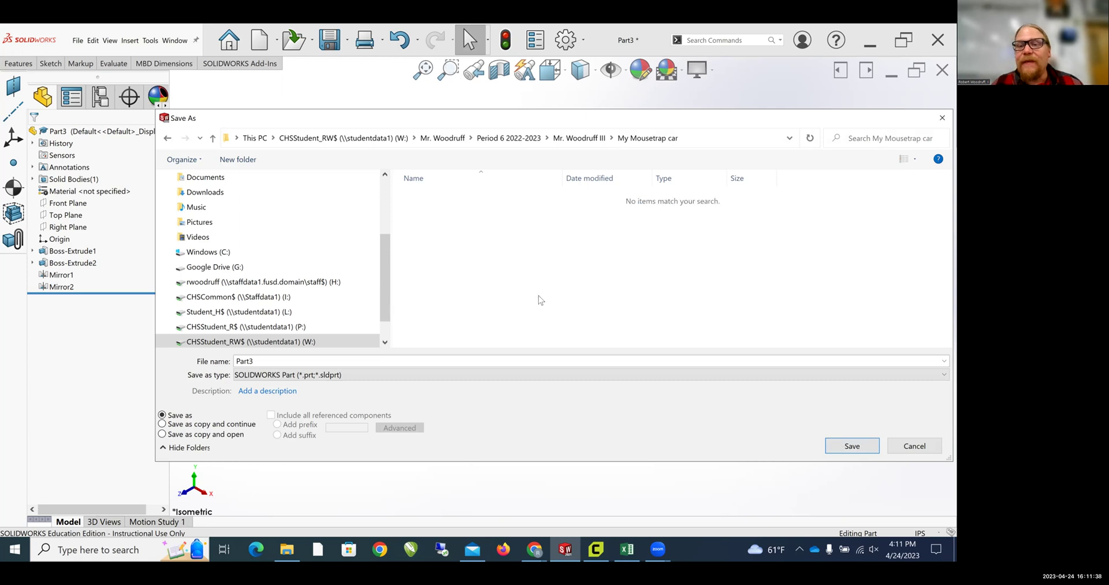
pyautogui.doubleClick(360, 359)
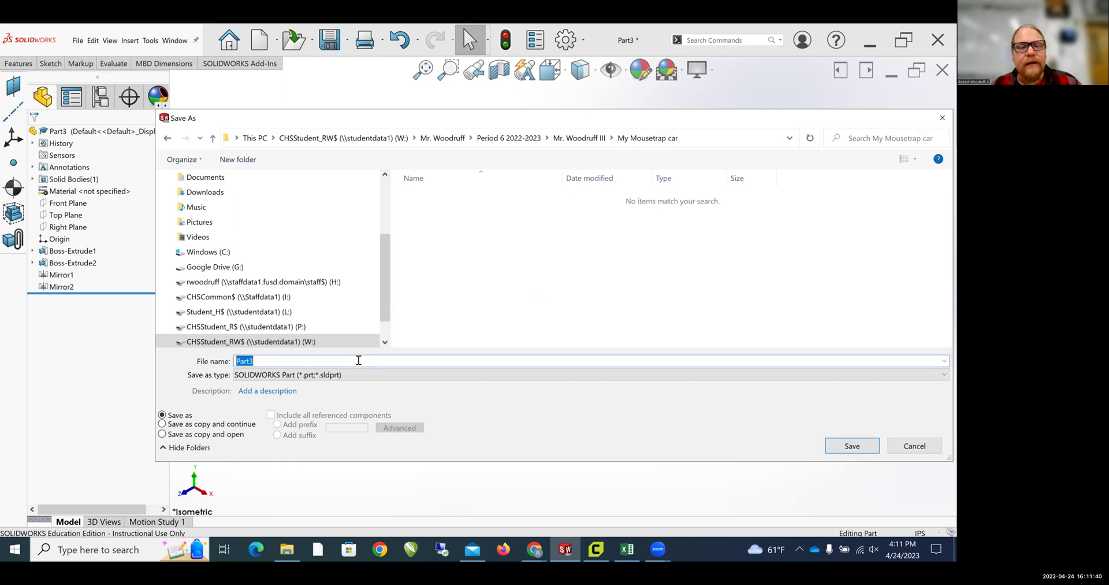
pyautogui.write('Mousetrap car')
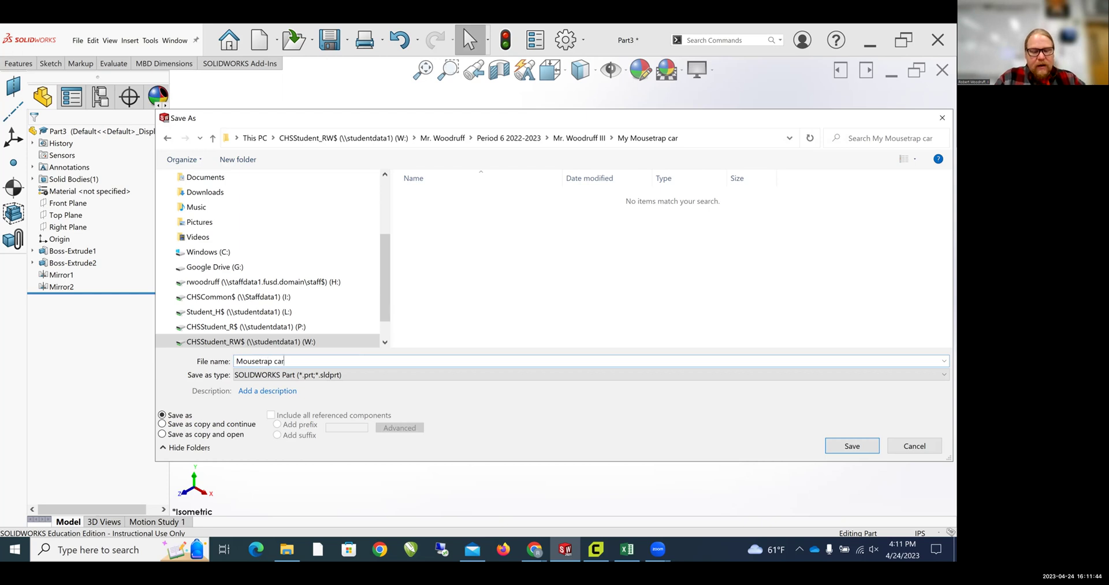
pyautogui.write(' base')
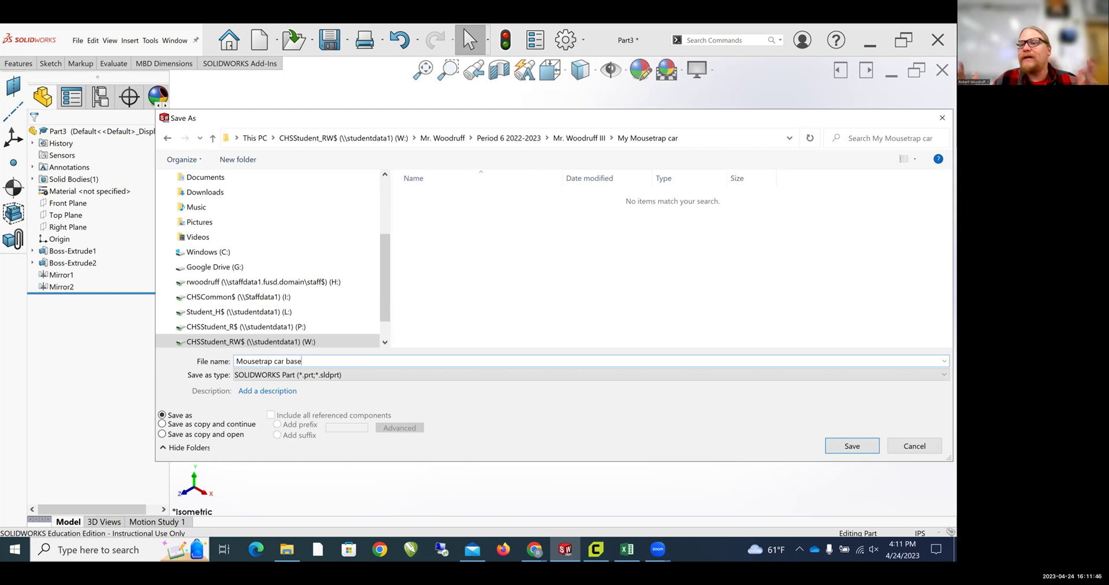